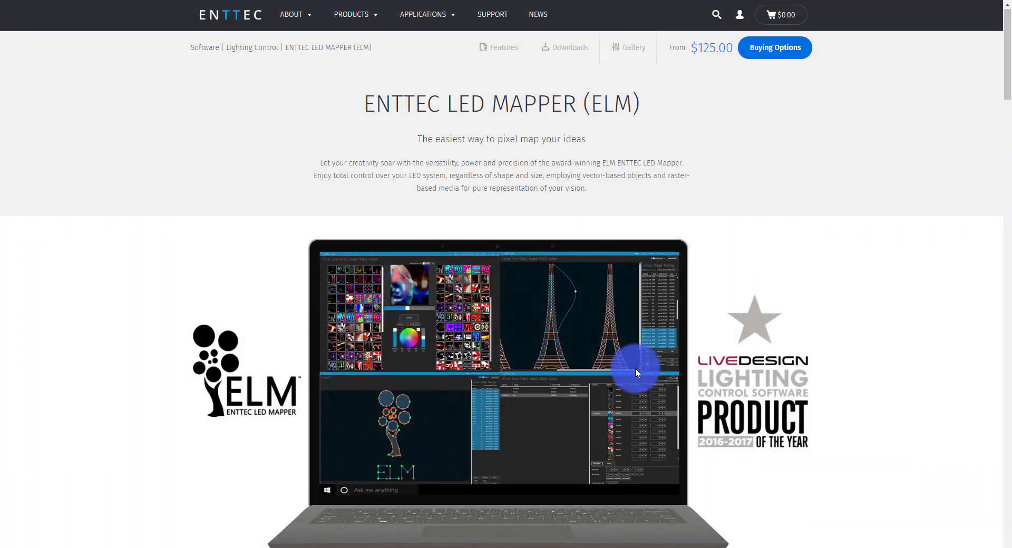
Create a new stage, Stage01, using the Full HD 1920 × 1080 preset
{"action": "scroll", "coordinate": [636, 369], "scroll_direction": "down", "scroll_amount": 6}
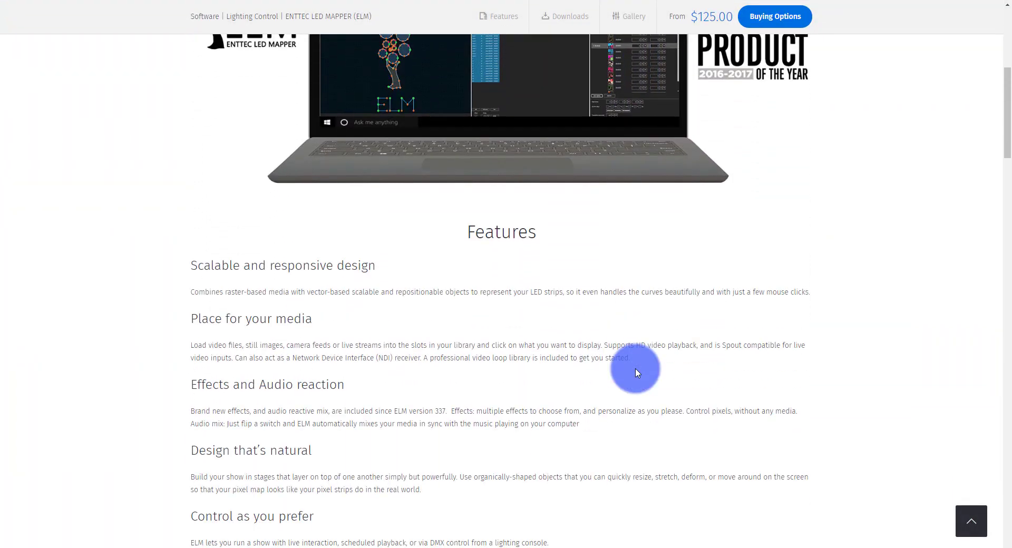
{"action": "scroll", "coordinate": [636, 371], "scroll_direction": "down", "scroll_amount": 20}
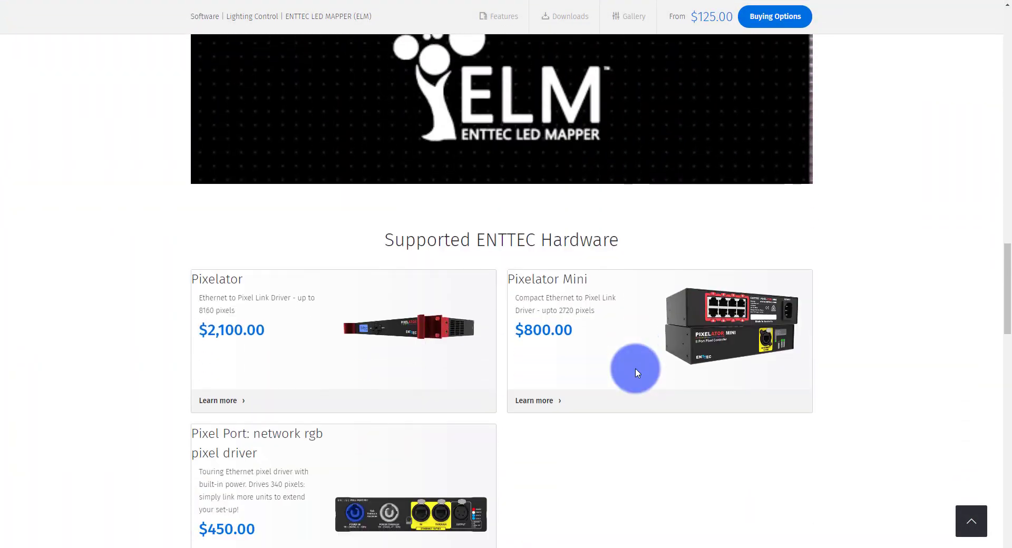
{"action": "scroll", "coordinate": [635, 369], "scroll_direction": "down", "scroll_amount": 9}
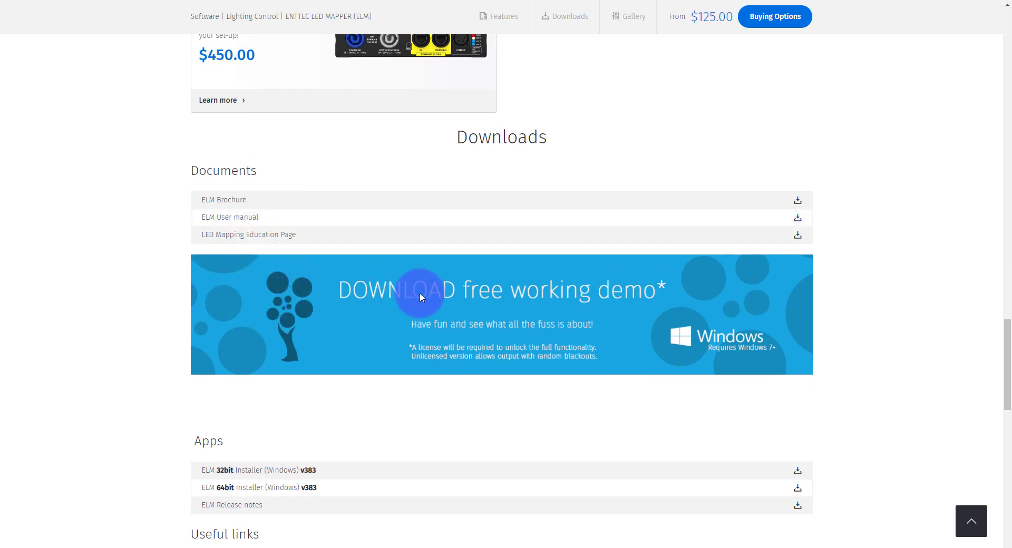
{"action": "scroll", "coordinate": [420, 293], "scroll_direction": "down", "scroll_amount": 5}
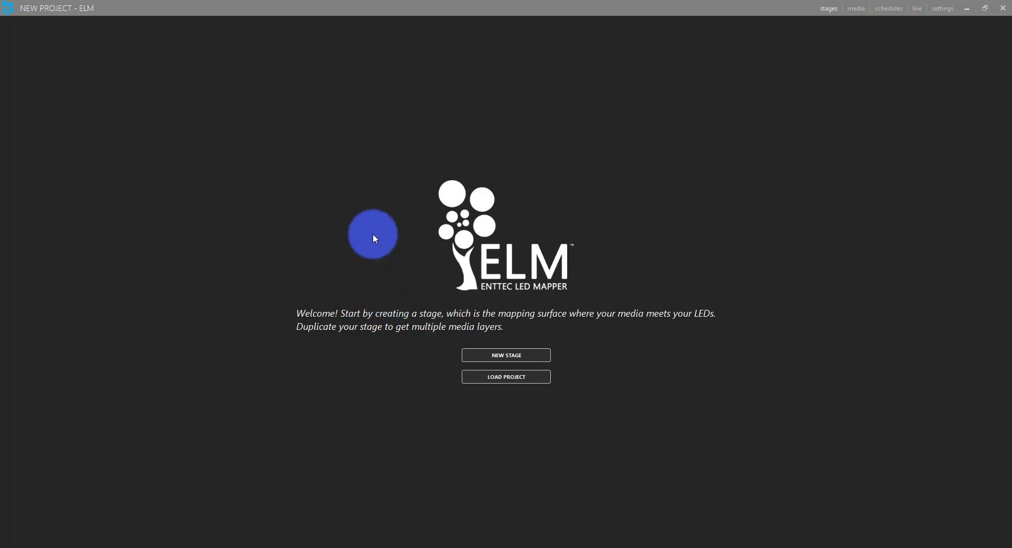
{"action": "left_click", "coordinate": [524, 362]}
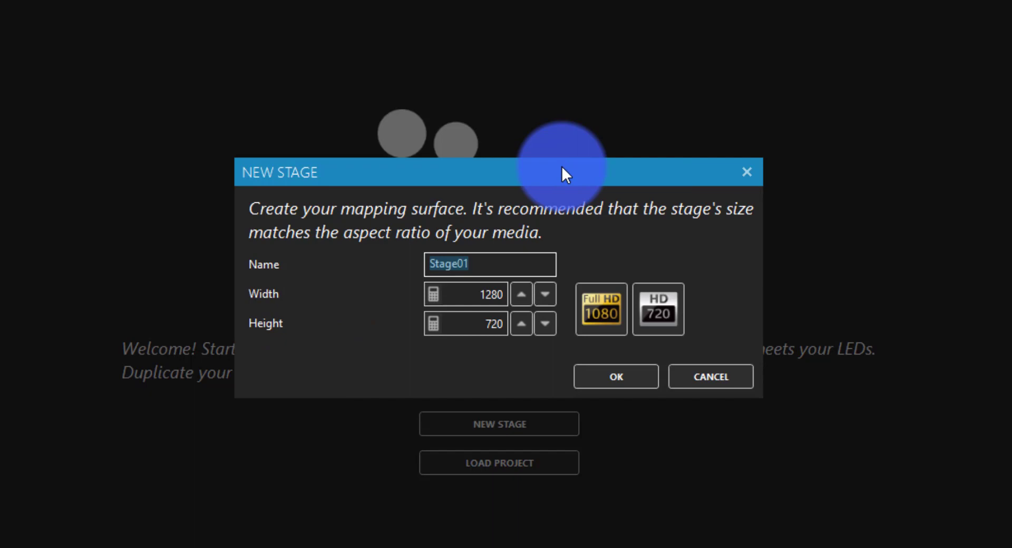
{"action": "left_click", "coordinate": [602, 313]}
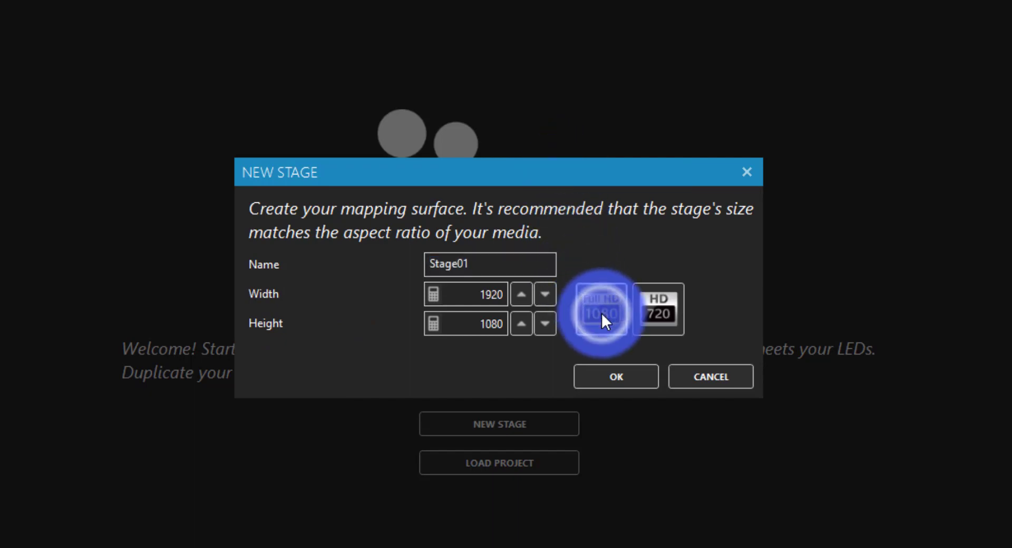
{"action": "left_click", "coordinate": [612, 376]}
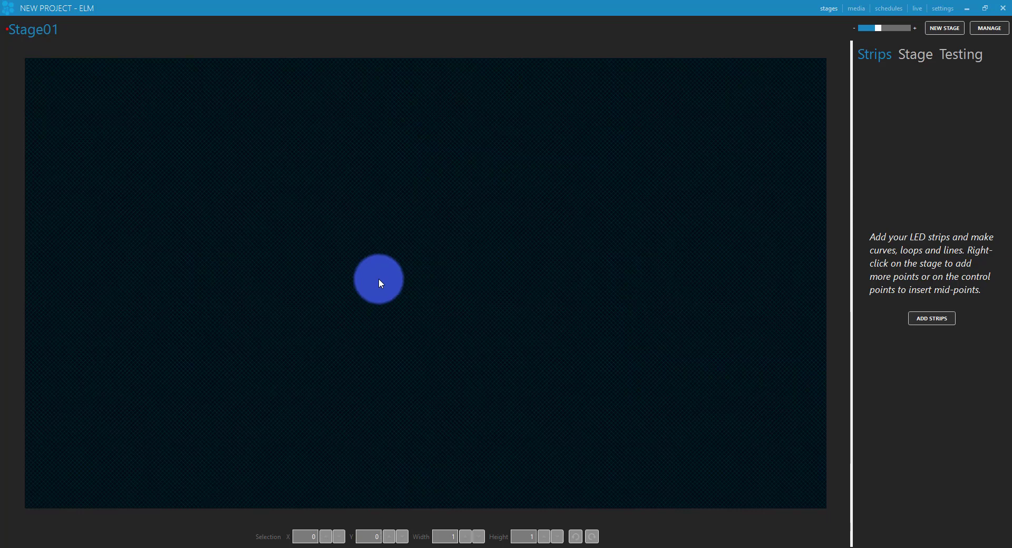
{"action": "left_click", "coordinate": [916, 62]}
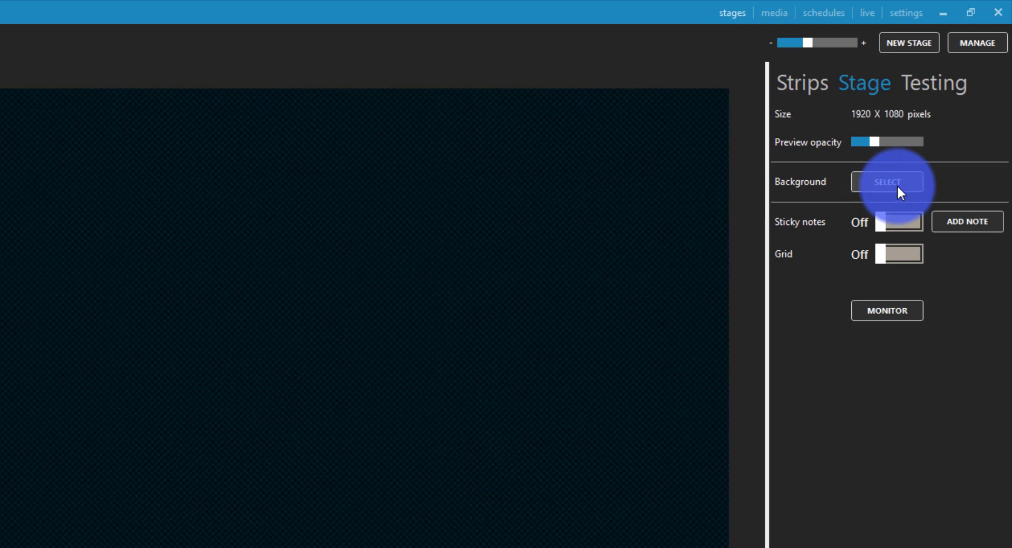
{"action": "left_click", "coordinate": [863, 142]}
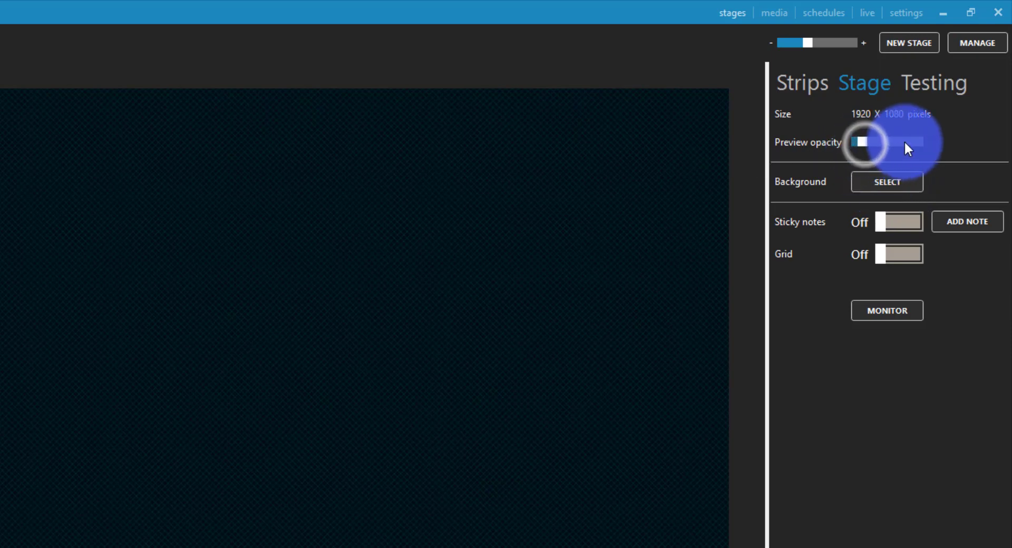
{"action": "left_click", "coordinate": [904, 143]}
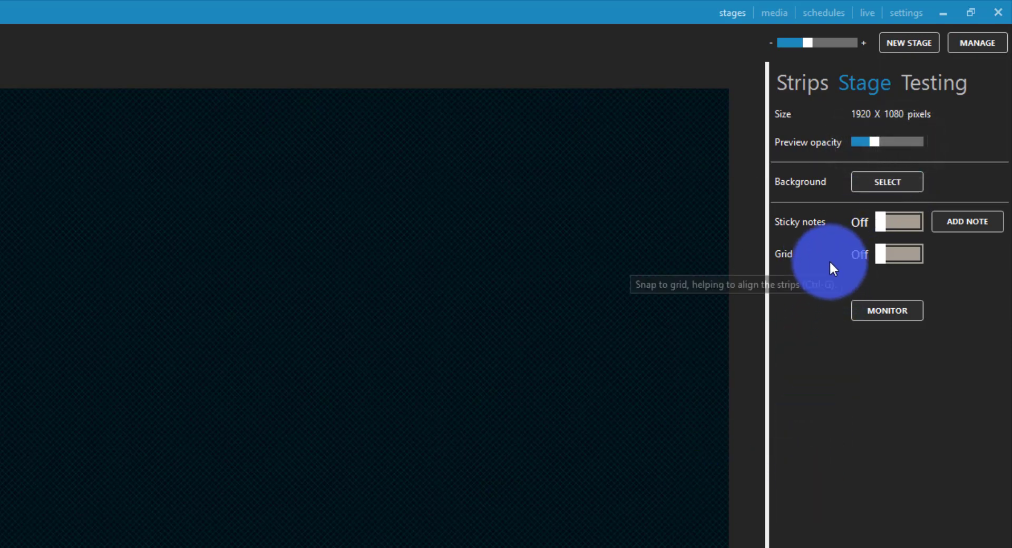
{"action": "left_click", "coordinate": [813, 90]}
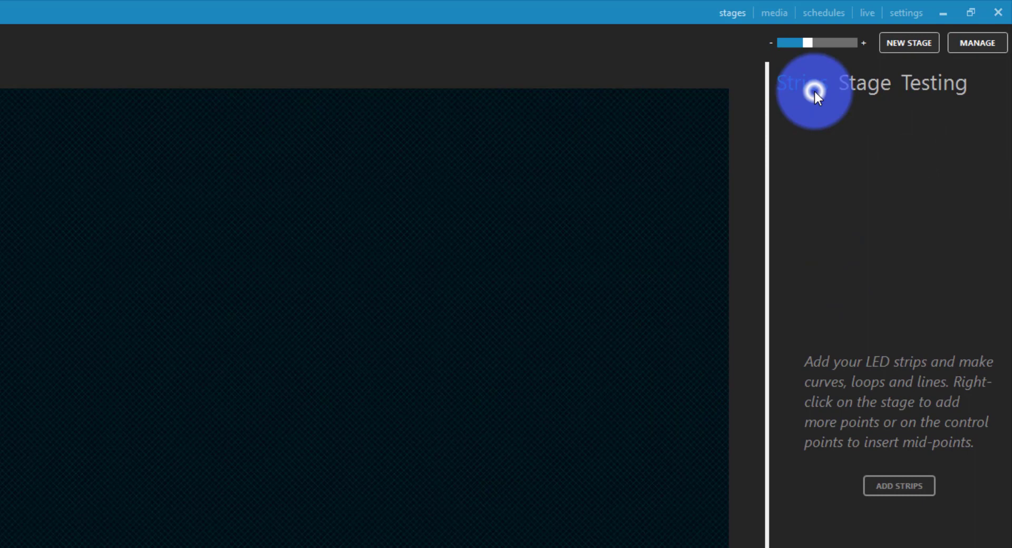
Add 20 alternating-layout RGB line strips of 200 LEDs each on sACN from universe 1
{"action": "left_click", "coordinate": [891, 486]}
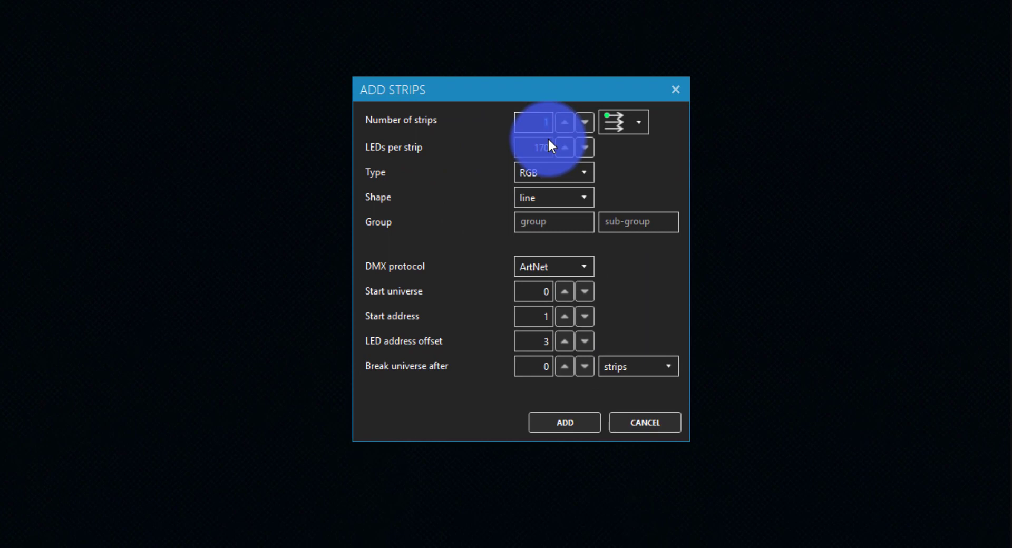
{"action": "type", "text": "0"}
{"action": "left_click", "coordinate": [606, 121]}
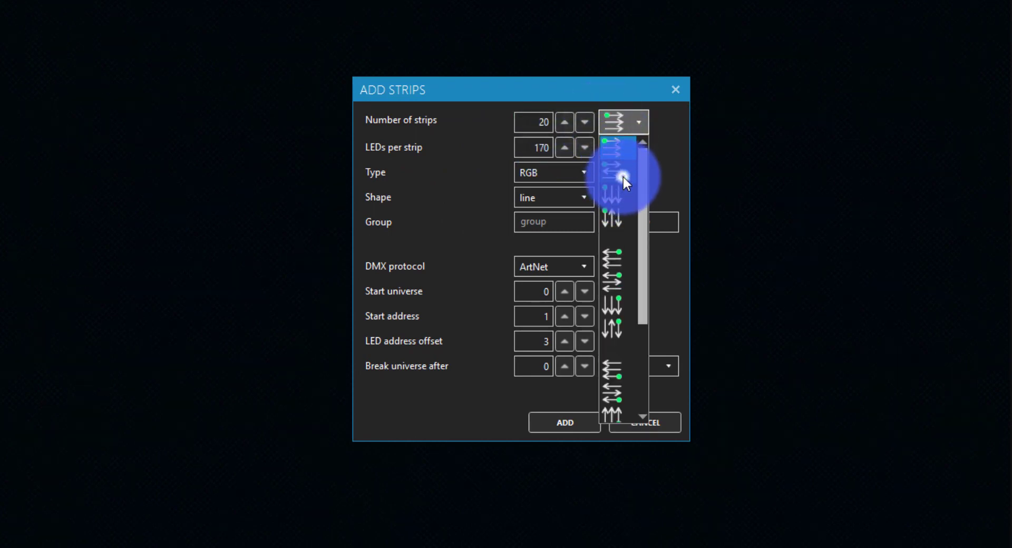
{"action": "left_click", "coordinate": [623, 175]}
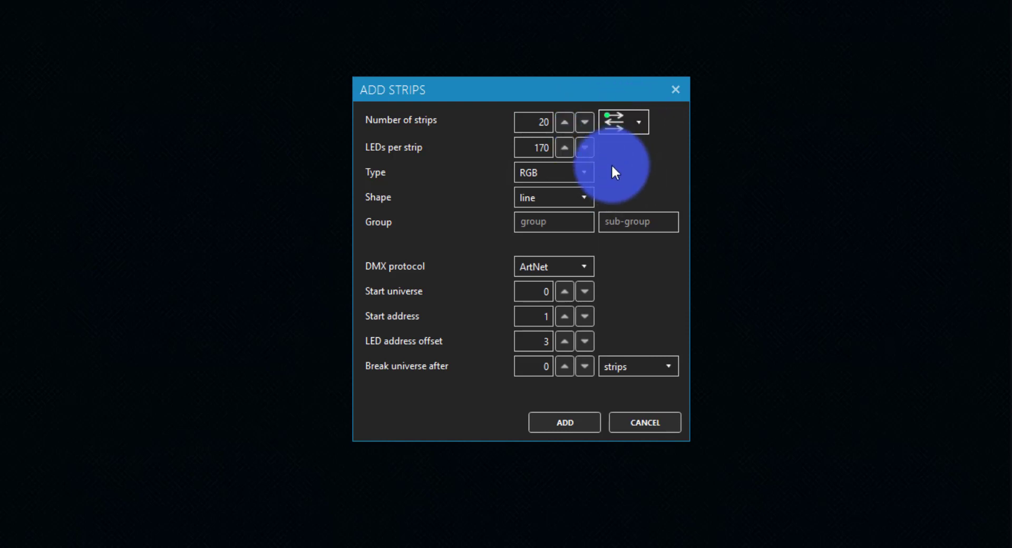
{"action": "left_click", "coordinate": [533, 151]}
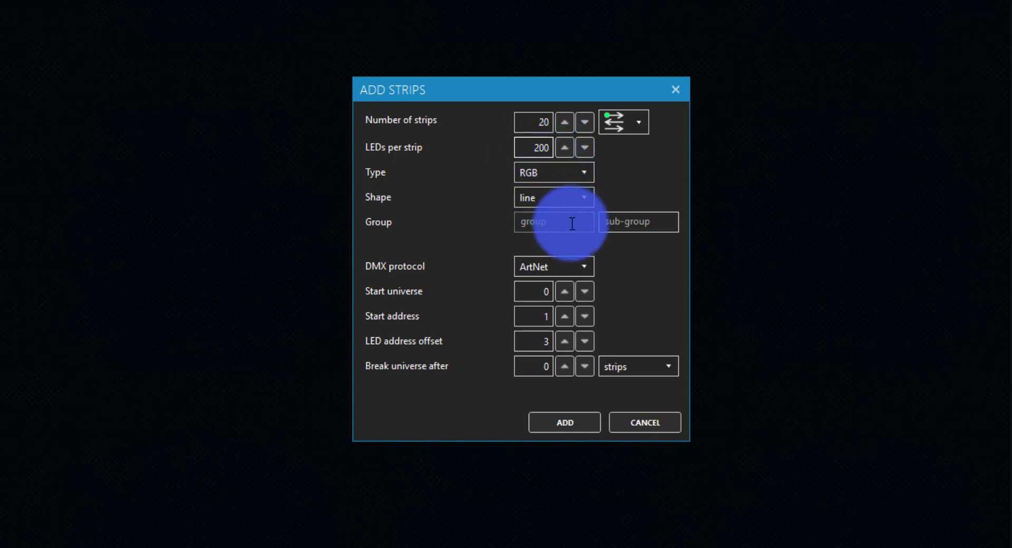
{"action": "left_click", "coordinate": [559, 264]}
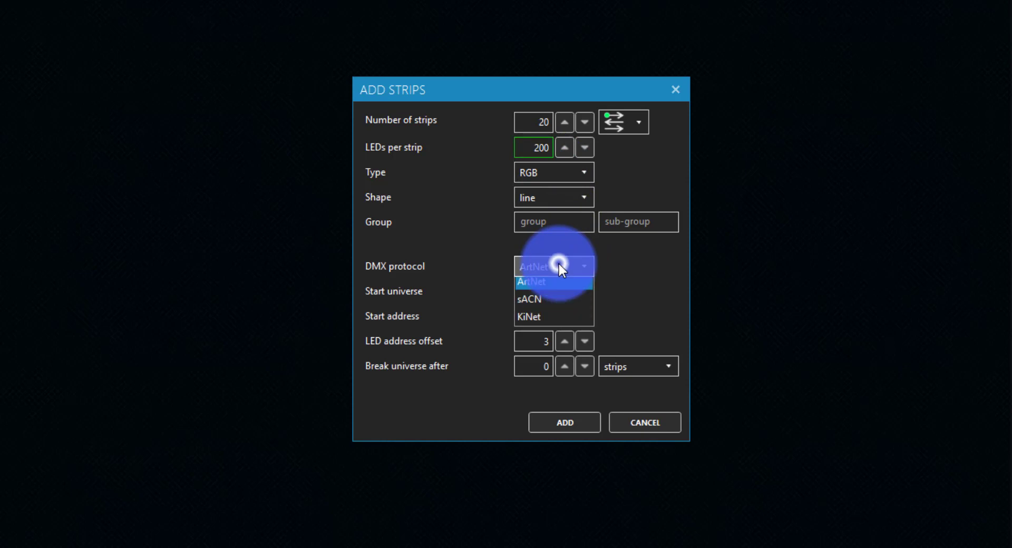
{"action": "left_click", "coordinate": [559, 301]}
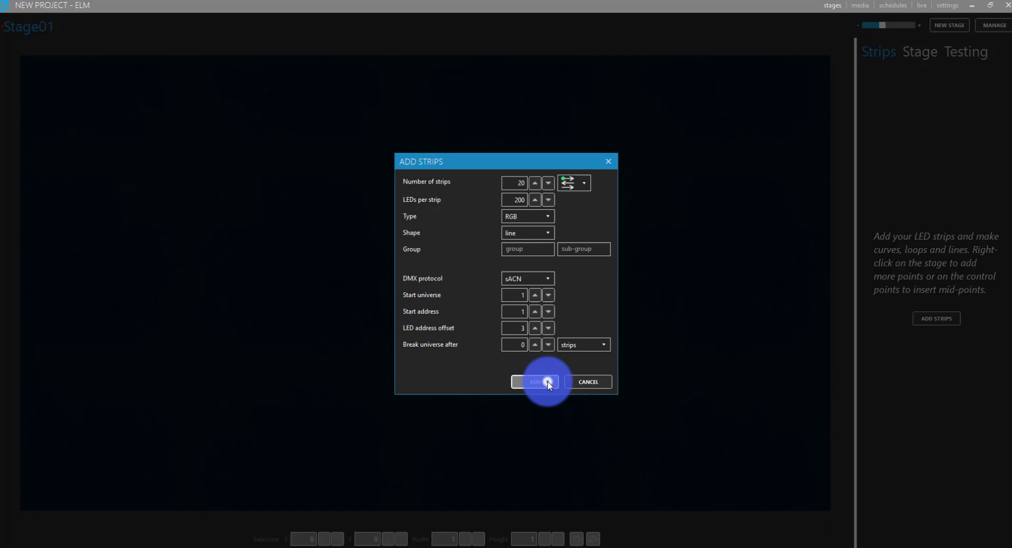
{"action": "left_click", "coordinate": [572, 410]}
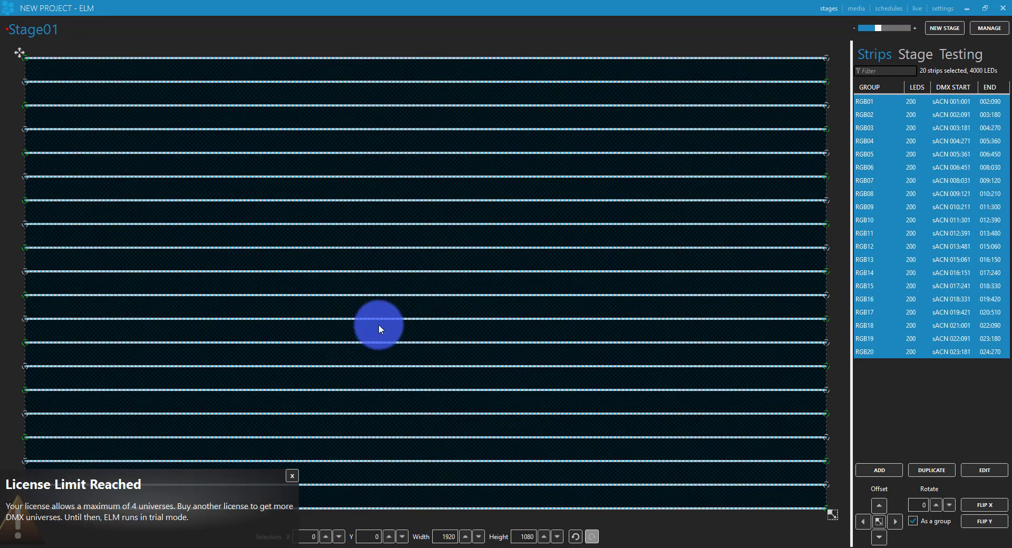
Dismiss the license-limit notice and squeeze the strips into the upper part of the stage
{"action": "left_click", "coordinate": [293, 477]}
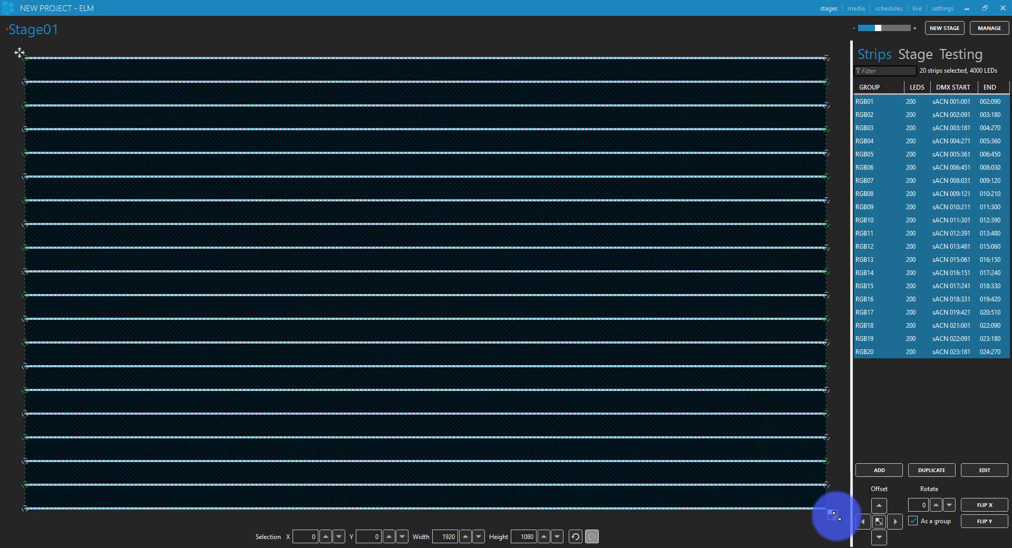
{"action": "left_click_drag", "start_coordinate": [833, 515], "coordinate": [832, 363]}
{"action": "left_click", "coordinate": [35, 209]}
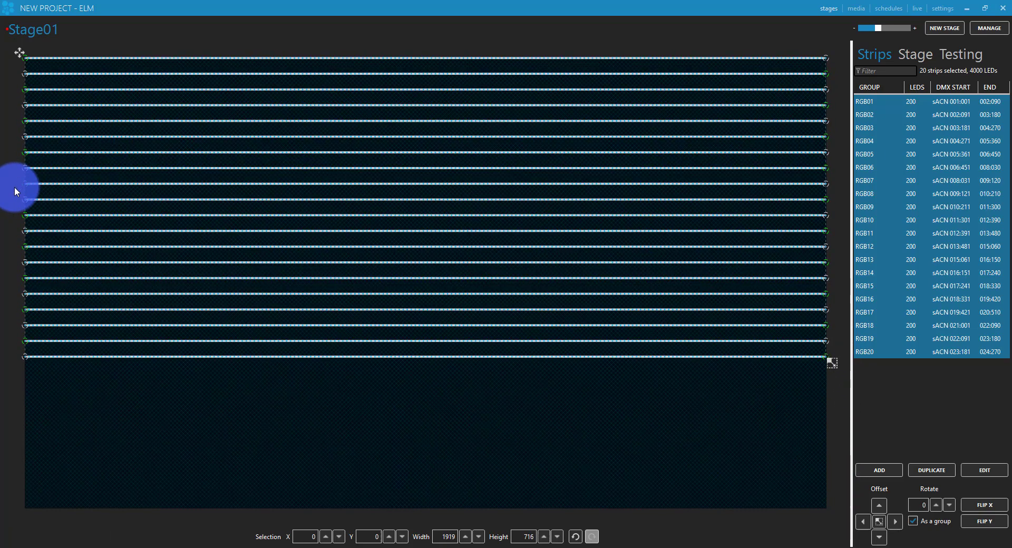
{"action": "left_click", "coordinate": [96, 194]}
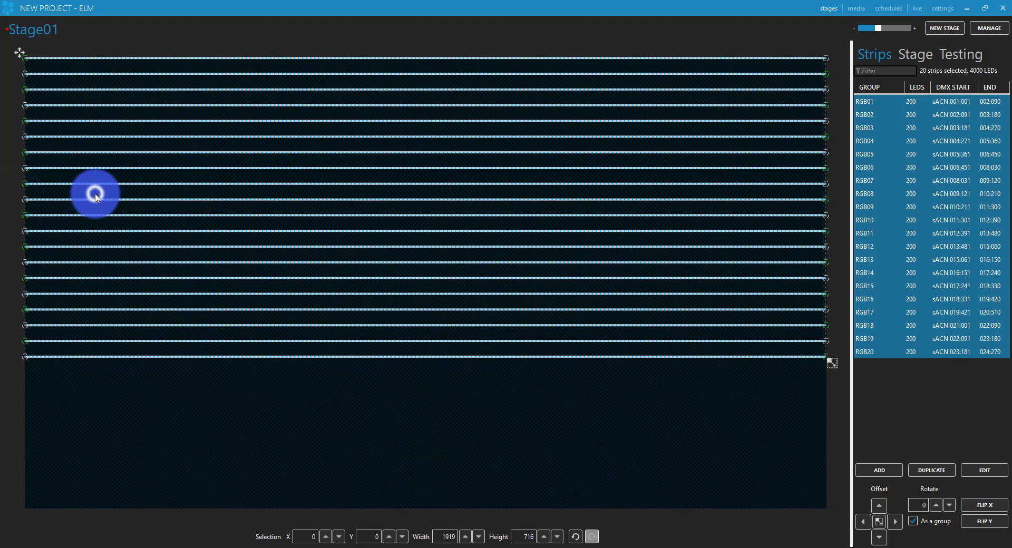
{"action": "left_click", "coordinate": [125, 406]}
{"action": "left_click", "coordinate": [226, 443]}
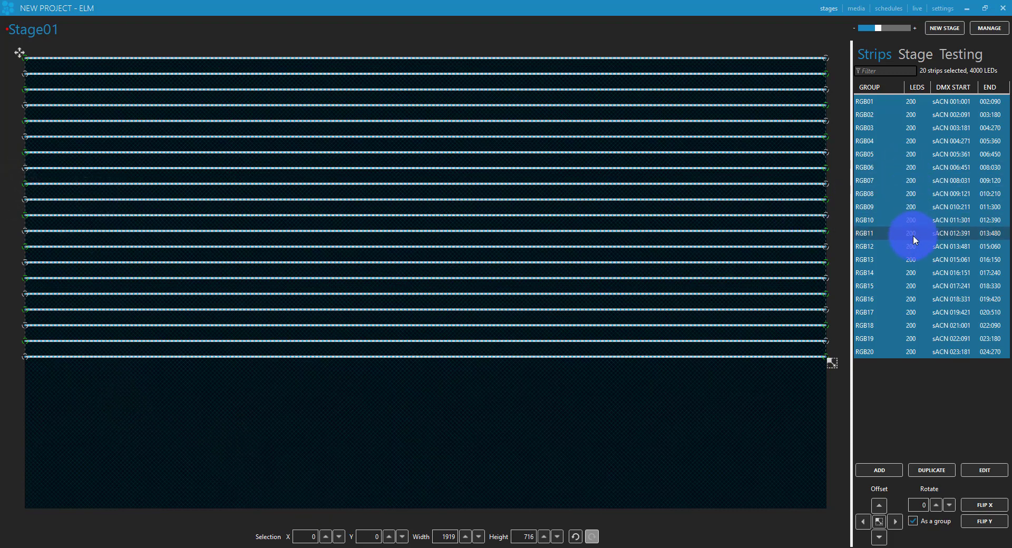
Select strips RGB10 through RGB20 and move them down together to Y 687
{"action": "left_click", "coordinate": [885, 221]}
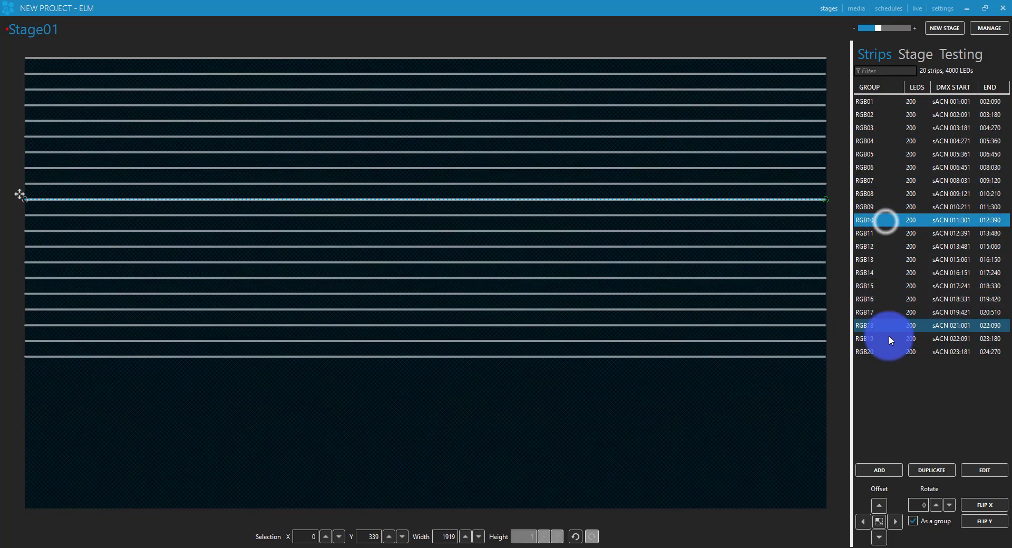
{"action": "left_click", "coordinate": [889, 351], "text": "shift"}
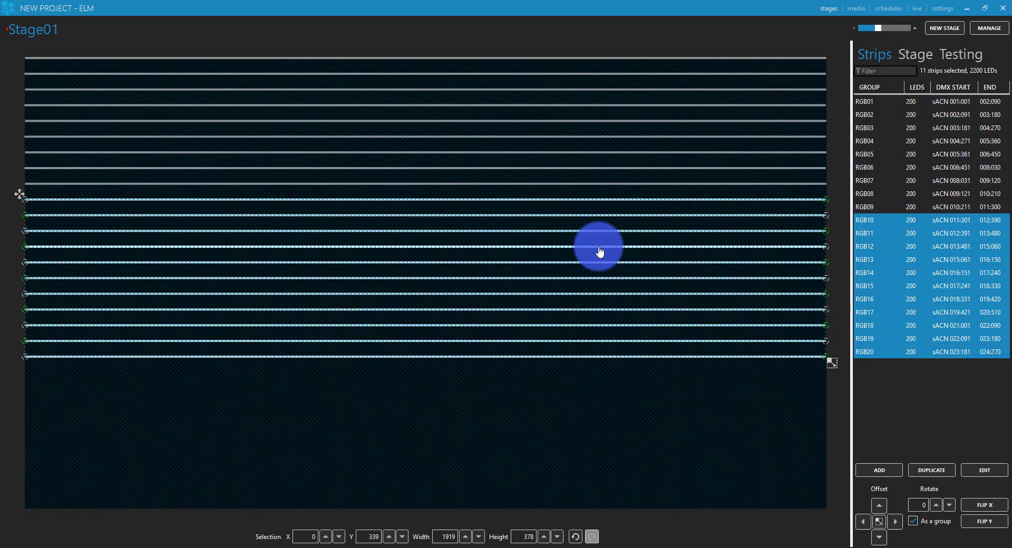
{"action": "left_click", "coordinate": [599, 248]}
{"action": "left_click", "coordinate": [871, 221]}
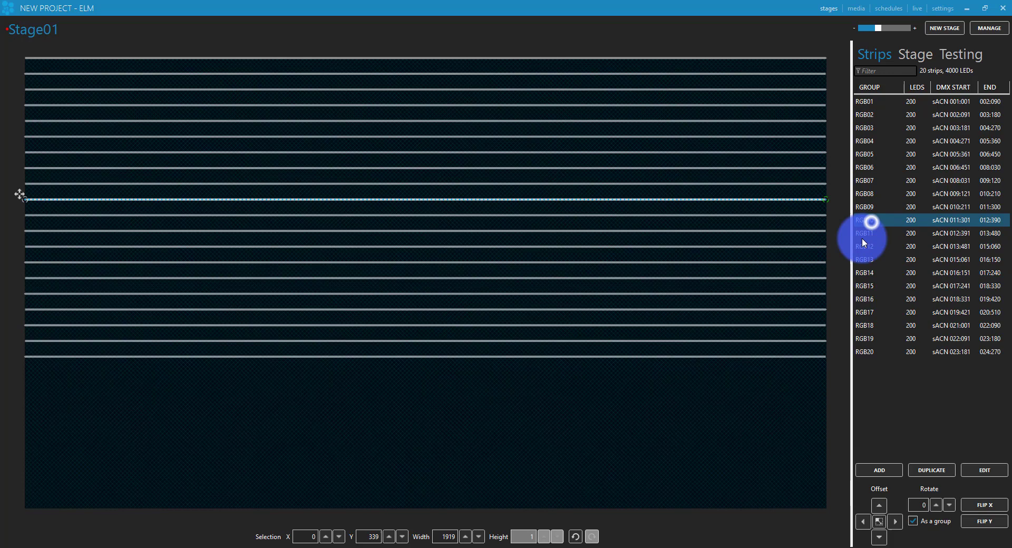
{"action": "left_click", "coordinate": [868, 351], "text": "shift"}
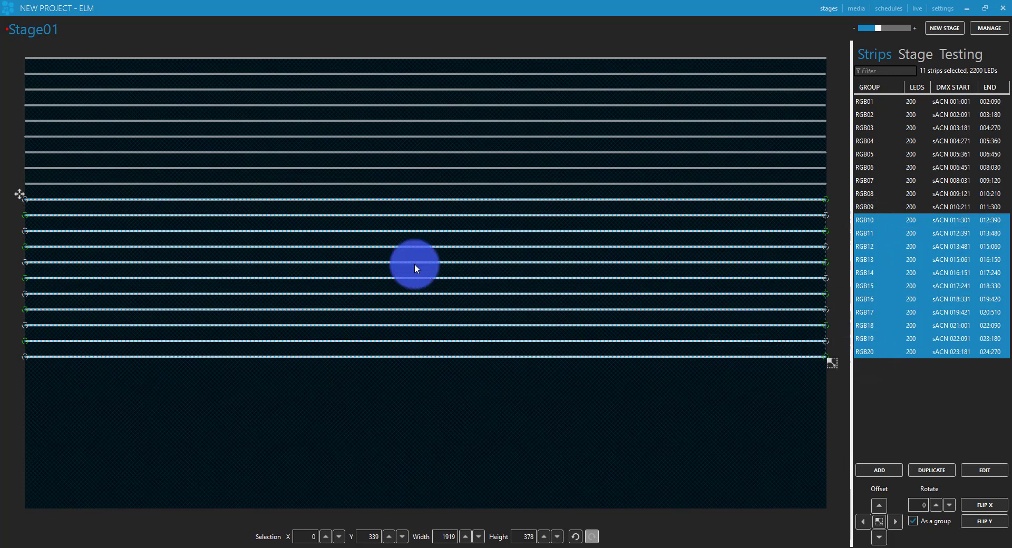
{"action": "mouse_move", "coordinate": [22, 192]}
{"action": "left_mouse_down"}
{"action": "mouse_move", "coordinate": [34, 308]}
{"action": "mouse_move", "coordinate": [22, 339]}
{"action": "left_mouse_up"}
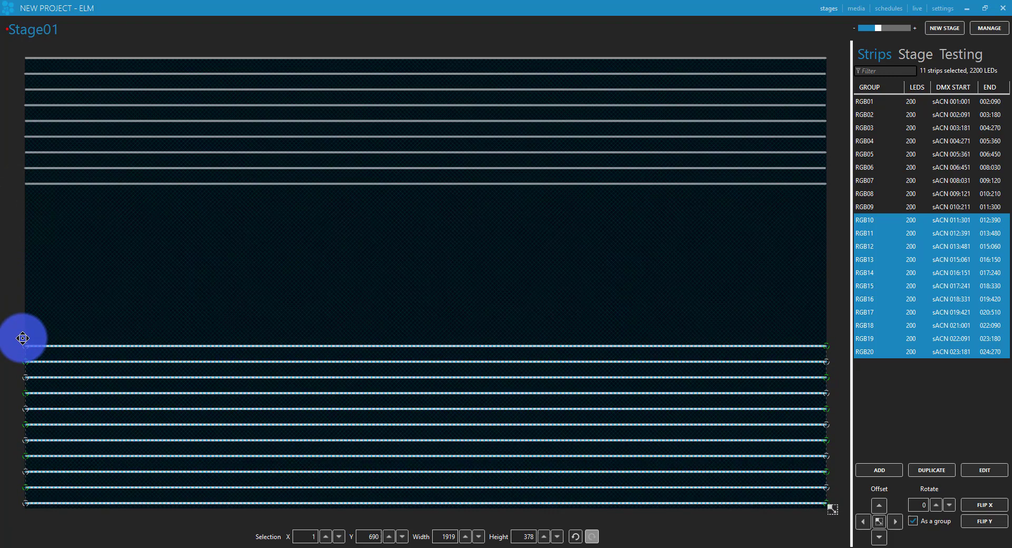
{"action": "left_click_drag", "start_coordinate": [22, 338], "coordinate": [22, 337]}
{"action": "left_click", "coordinate": [312, 260]}
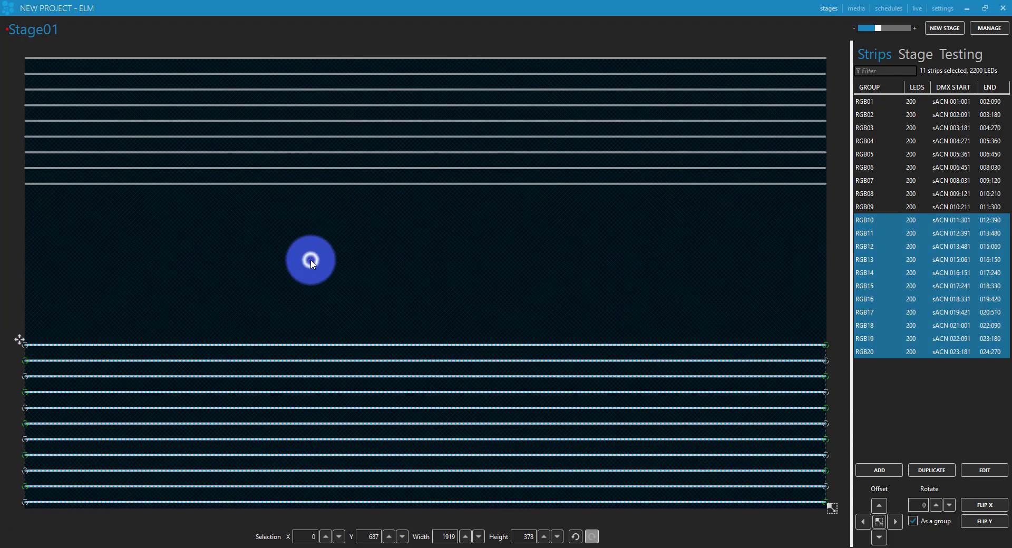
{"action": "left_click", "coordinate": [567, 229]}
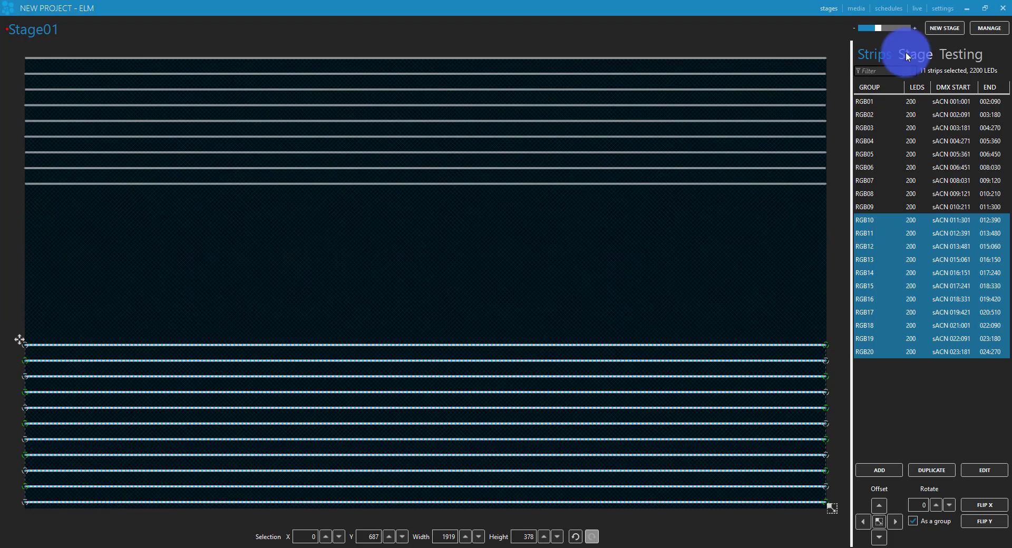
Turn testing on and cycle red, blue and grey test colours, ending on solid red (255, 0, 0)
{"action": "left_click", "coordinate": [951, 54]}
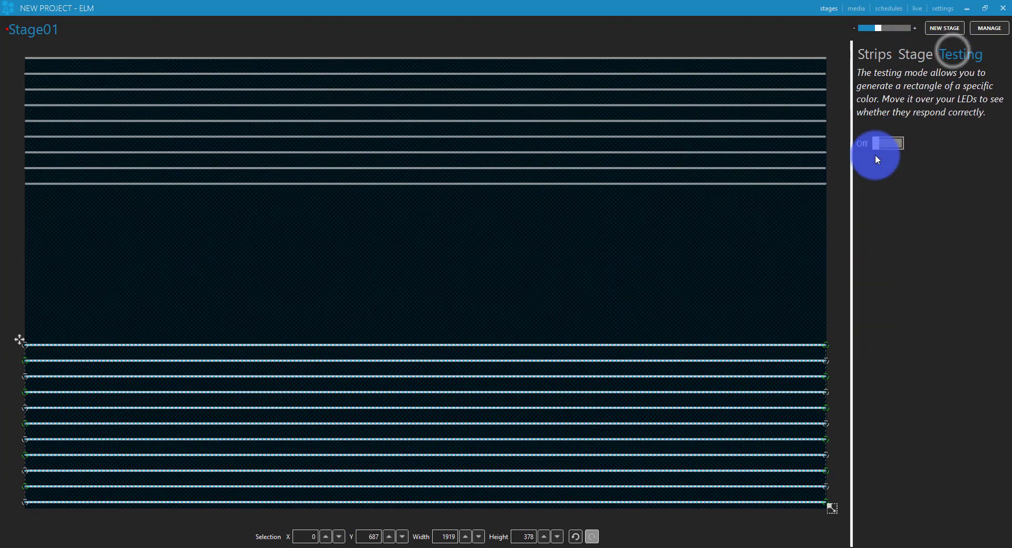
{"action": "left_click", "coordinate": [892, 143]}
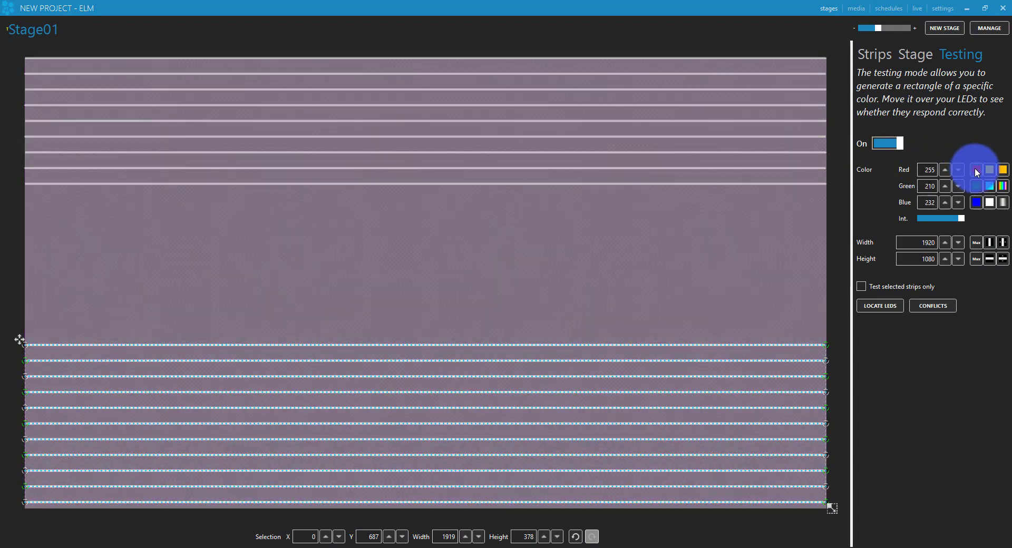
{"action": "left_click", "coordinate": [975, 169]}
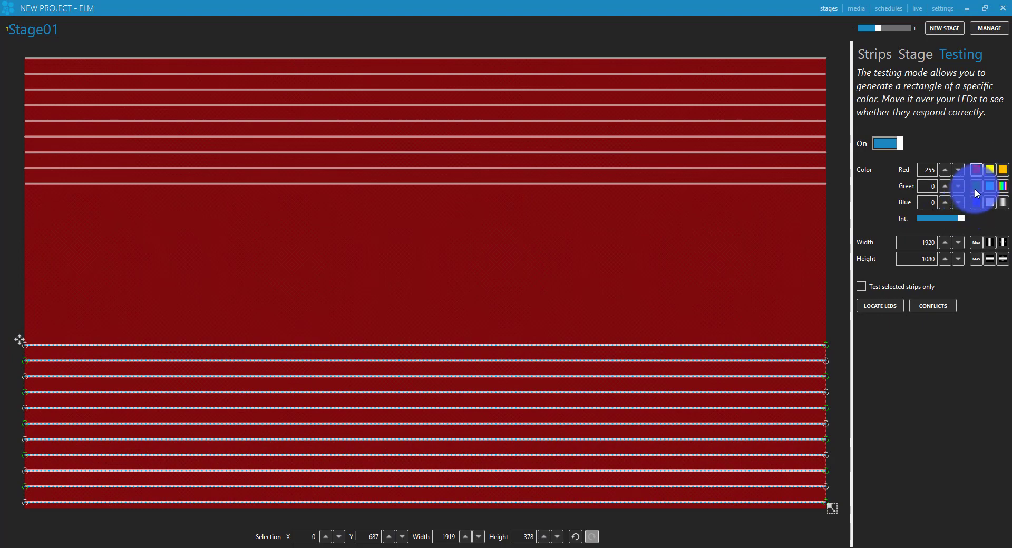
{"action": "left_click", "coordinate": [976, 202]}
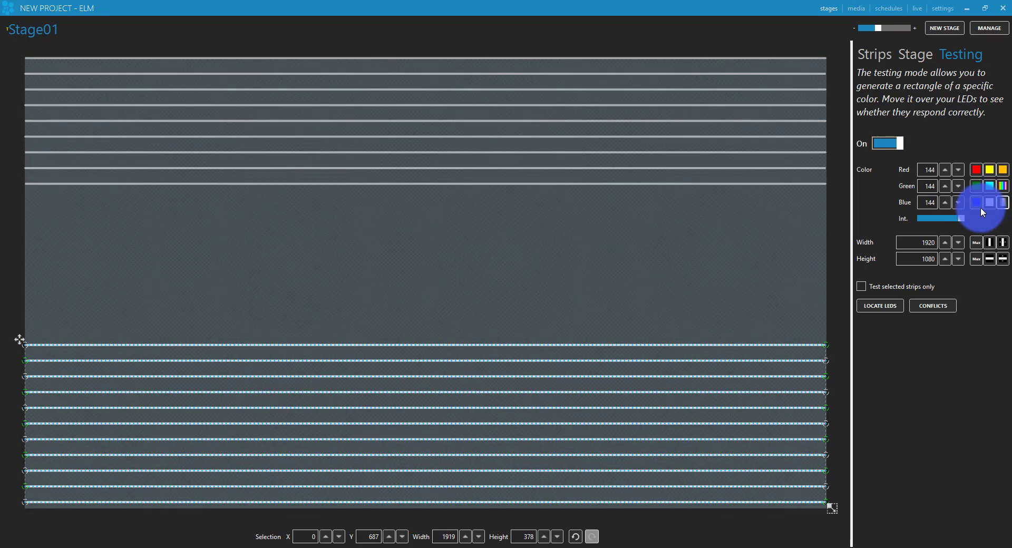
{"action": "left_click", "coordinate": [956, 219]}
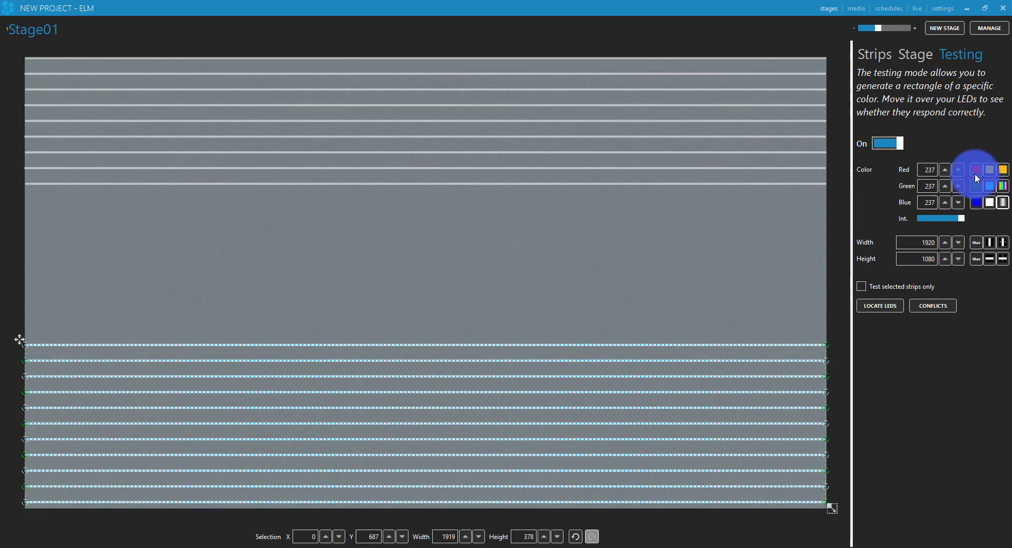
{"action": "left_click", "coordinate": [975, 171]}
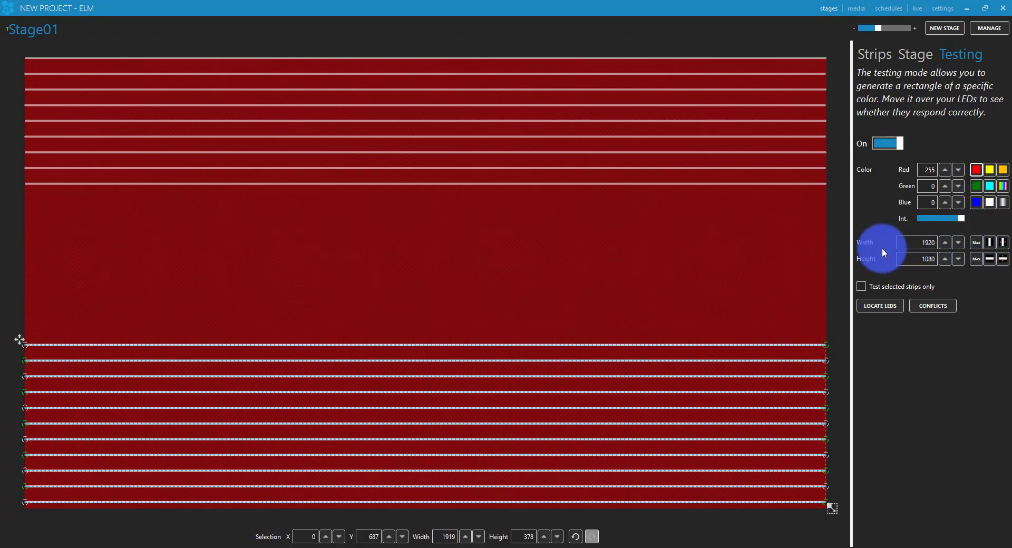
Sweep a thin vertical red bar across the strips, then a full-width bar down them, and turn testing off
{"action": "left_click", "coordinate": [989, 243]}
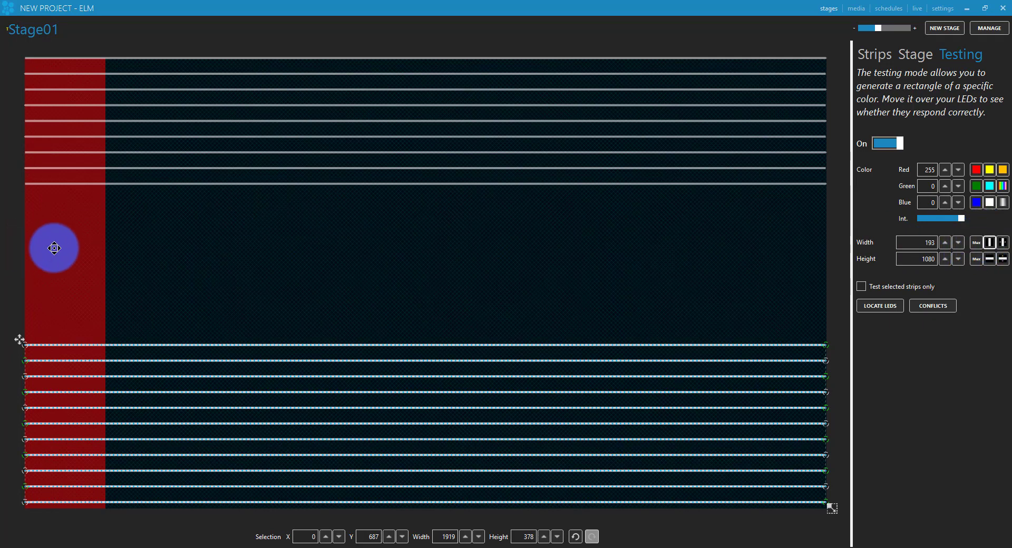
{"action": "left_click_drag", "start_coordinate": [56, 250], "coordinate": [63, 295]}
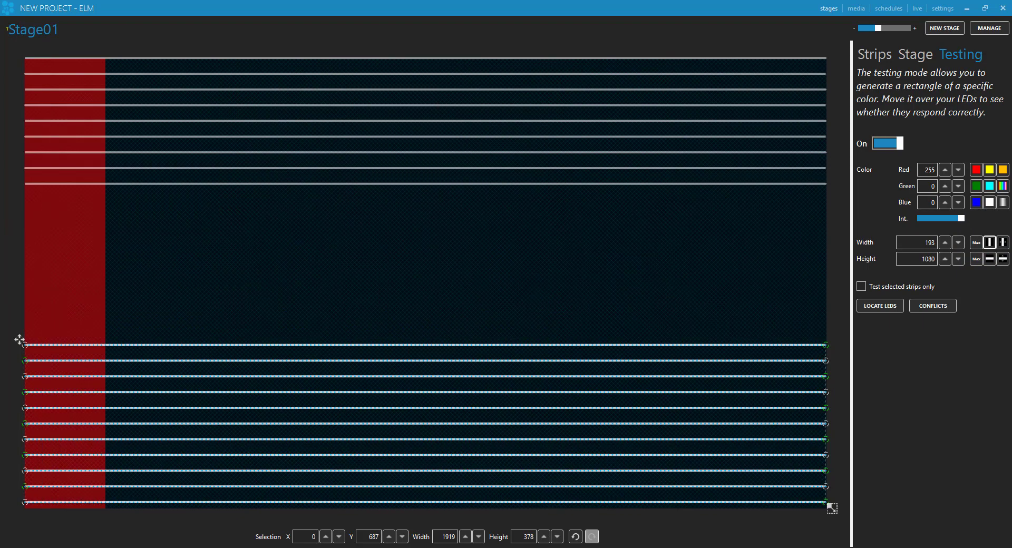
{"action": "left_click", "coordinate": [989, 259]}
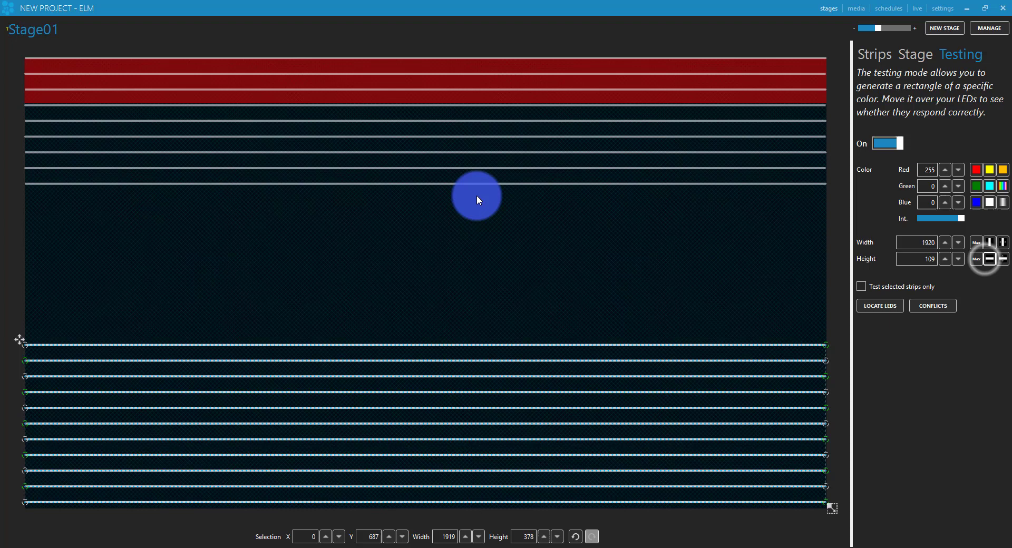
{"action": "left_click_drag", "start_coordinate": [441, 95], "coordinate": [954, 21]}
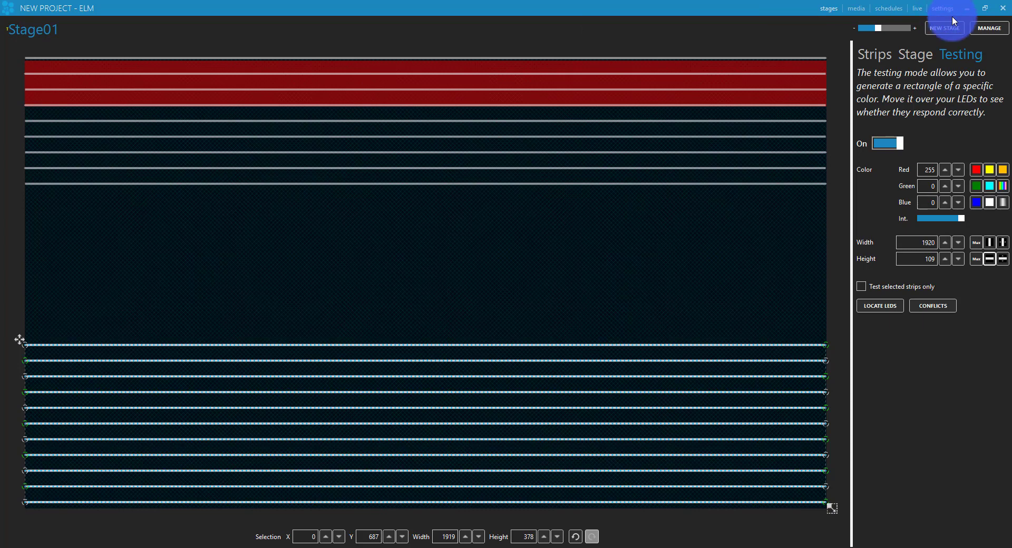
{"action": "left_click", "coordinate": [876, 149]}
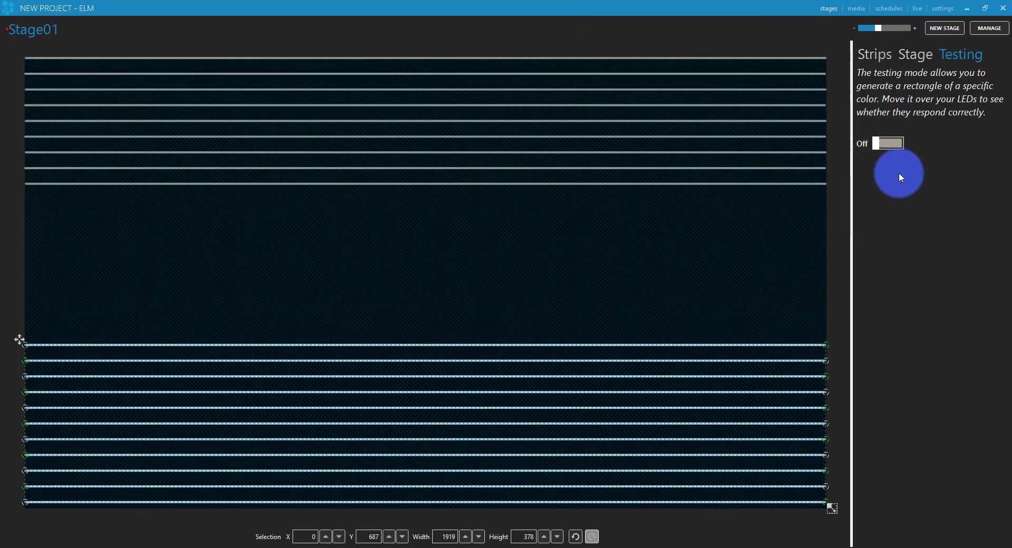
On the live page, crossfade from the purple particle cue on A to the green balls cue on B
{"action": "left_click", "coordinate": [905, 6]}
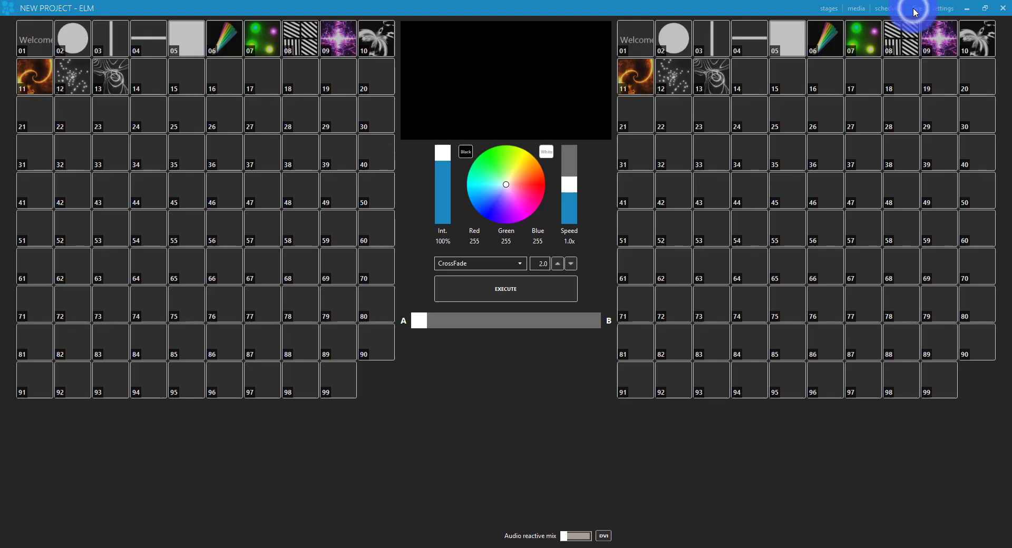
{"action": "left_click", "coordinate": [790, 226]}
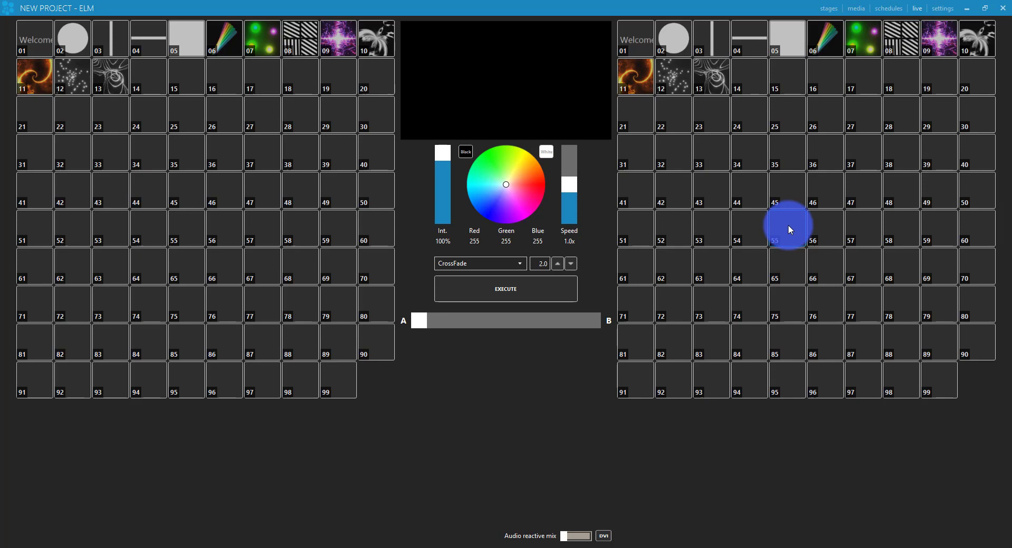
{"action": "mouse_move", "coordinate": [788, 225]}
{"action": "left_mouse_down"}
{"action": "mouse_move", "coordinate": [627, 204]}
{"action": "mouse_move", "coordinate": [308, 91]}
{"action": "left_mouse_up"}
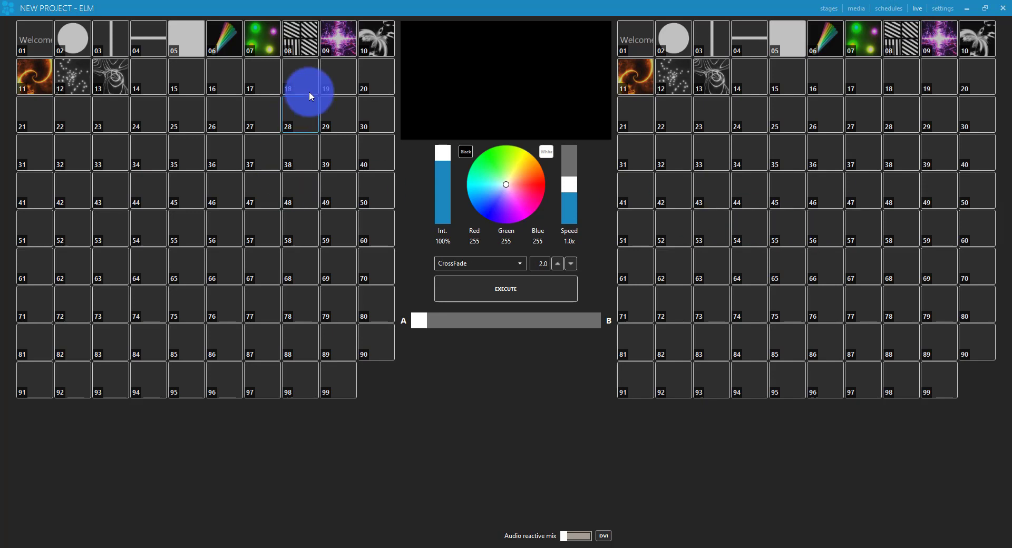
{"action": "left_click", "coordinate": [340, 57]}
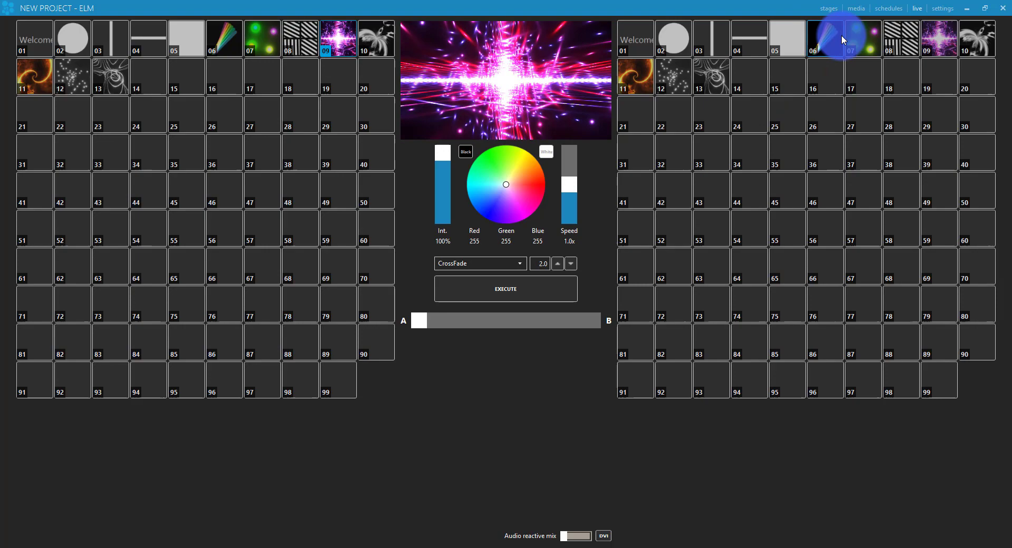
{"action": "left_click", "coordinate": [856, 36]}
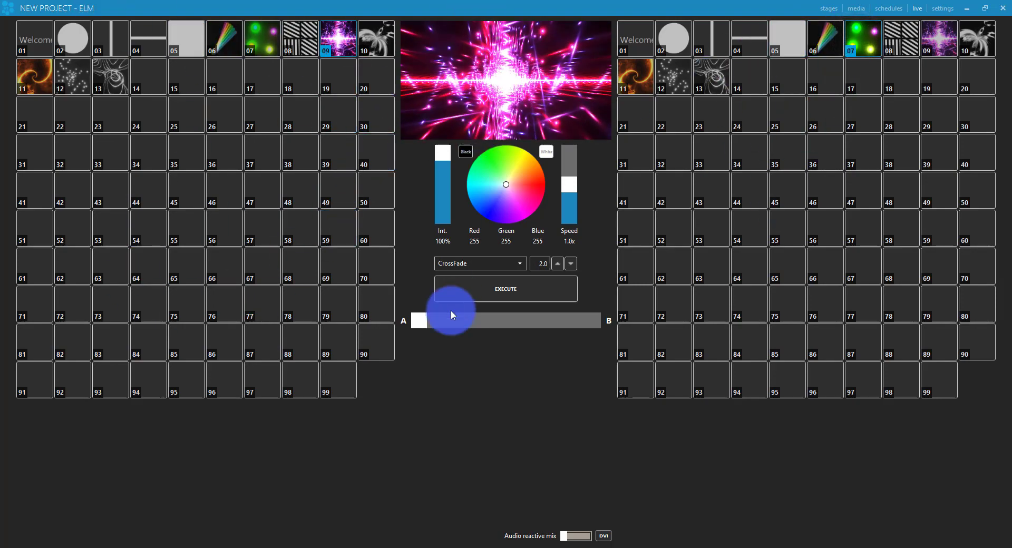
{"action": "left_click_drag", "start_coordinate": [420, 322], "coordinate": [399, 318]}
{"action": "left_click", "coordinate": [471, 283]}
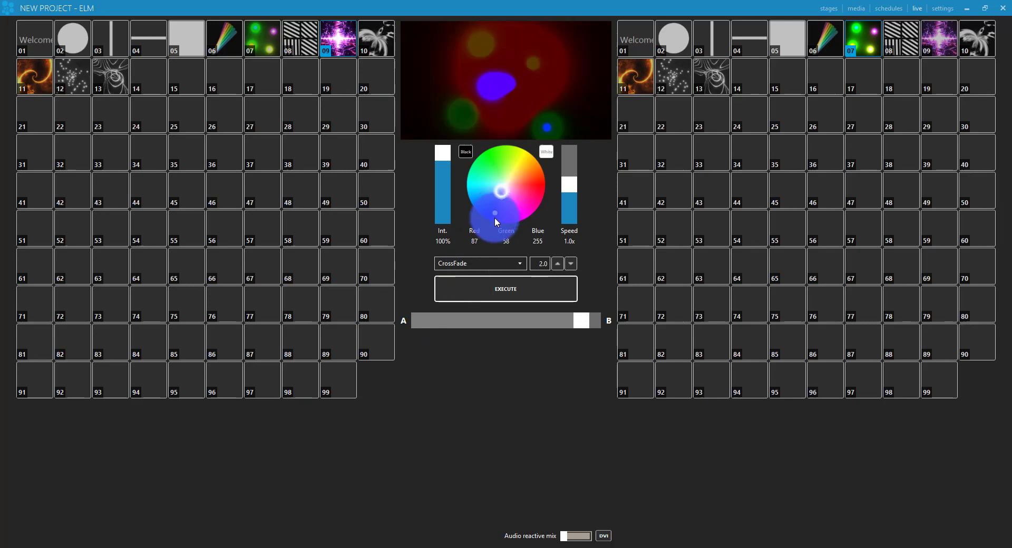
Tint the output magenta toward blue and switch side B to the white particles cue 12
{"action": "left_click", "coordinate": [546, 208]}
{"action": "mouse_move", "coordinate": [546, 208]}
{"action": "left_mouse_down"}
{"action": "mouse_move", "coordinate": [549, 182]}
{"action": "mouse_move", "coordinate": [489, 156]}
{"action": "mouse_move", "coordinate": [467, 241]}
{"action": "mouse_move", "coordinate": [511, 262]}
{"action": "mouse_move", "coordinate": [514, 176]}
{"action": "mouse_move", "coordinate": [567, 172]}
{"action": "mouse_move", "coordinate": [504, 189]}
{"action": "mouse_move", "coordinate": [531, 117]}
{"action": "mouse_move", "coordinate": [431, 199]}
{"action": "mouse_move", "coordinate": [457, 172]}
{"action": "mouse_move", "coordinate": [525, 144]}
{"action": "mouse_move", "coordinate": [542, 235]}
{"action": "mouse_move", "coordinate": [479, 232]}
{"action": "mouse_move", "coordinate": [506, 185]}
{"action": "left_mouse_up"}
{"action": "left_click", "coordinate": [780, 39]}
{"action": "left_click", "coordinate": [678, 78]}
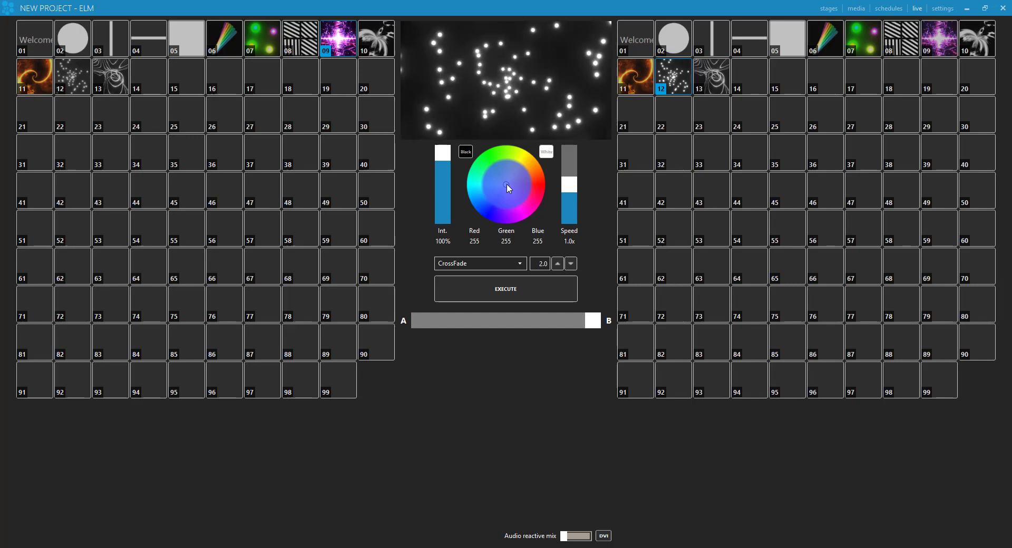
{"action": "left_click", "coordinate": [335, 98]}
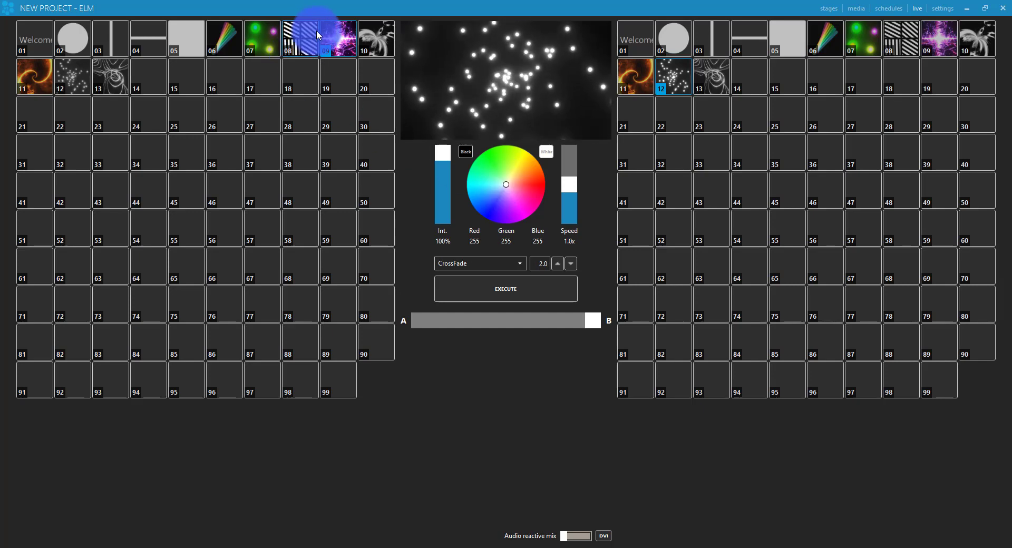
{"action": "left_click", "coordinate": [365, 33]}
{"action": "left_click", "coordinate": [348, 34]}
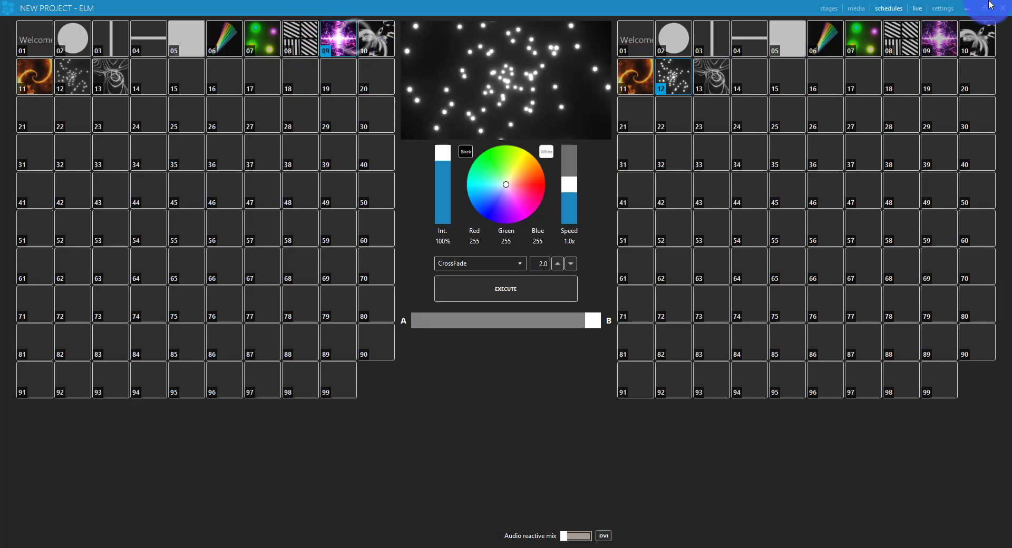
Make empty media slot 14 an Effects source holding Colorful tris from the effect library
{"action": "left_click", "coordinate": [866, 8]}
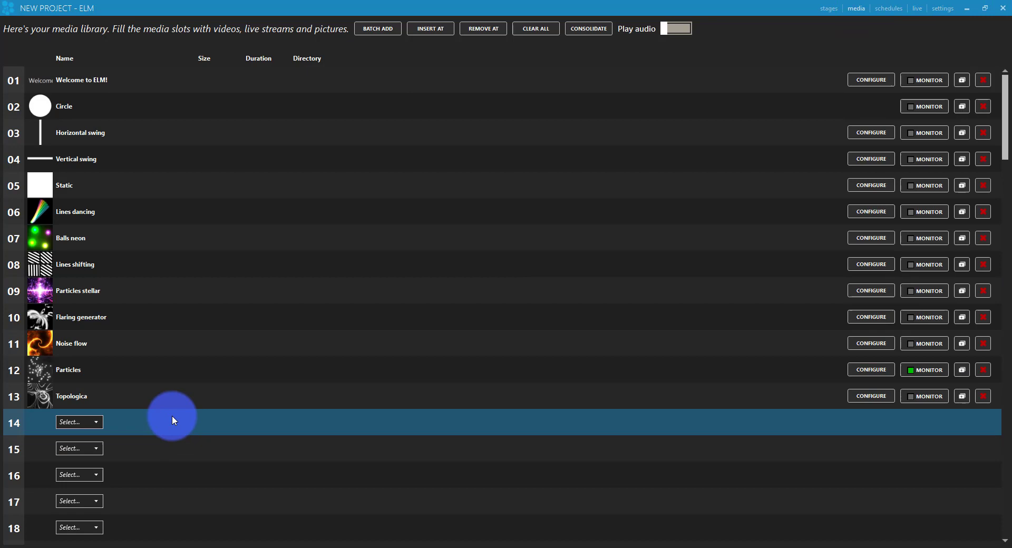
{"action": "left_click", "coordinate": [64, 422]}
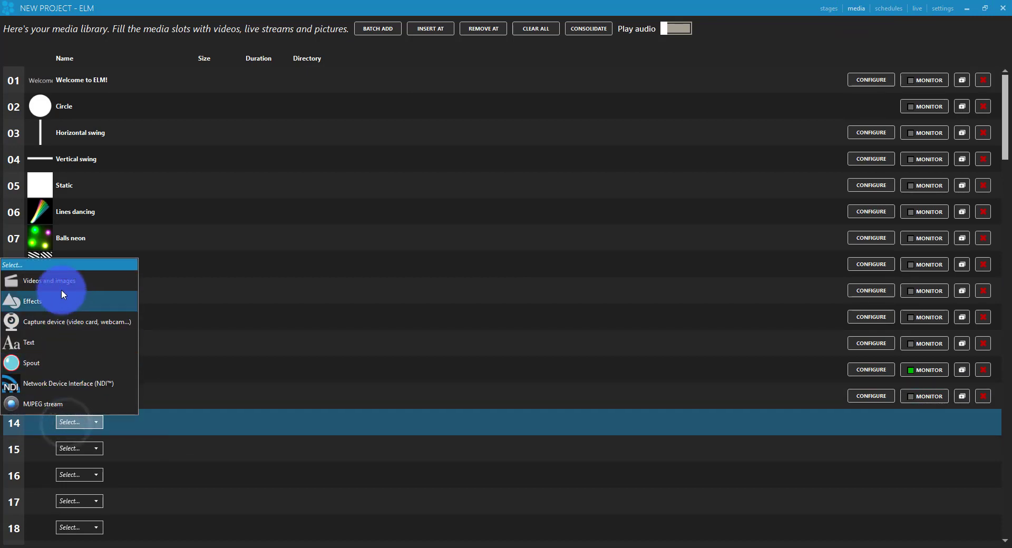
{"action": "left_click", "coordinate": [82, 305]}
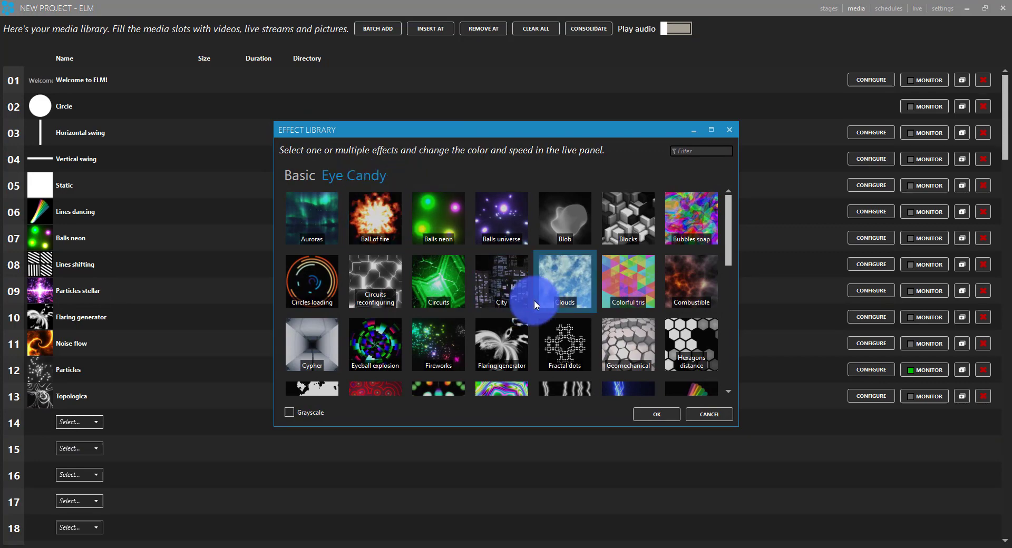
{"action": "scroll", "coordinate": [534, 301], "scroll_direction": "down", "scroll_amount": 5}
{"action": "scroll", "coordinate": [533, 300], "scroll_direction": "up", "scroll_amount": 5}
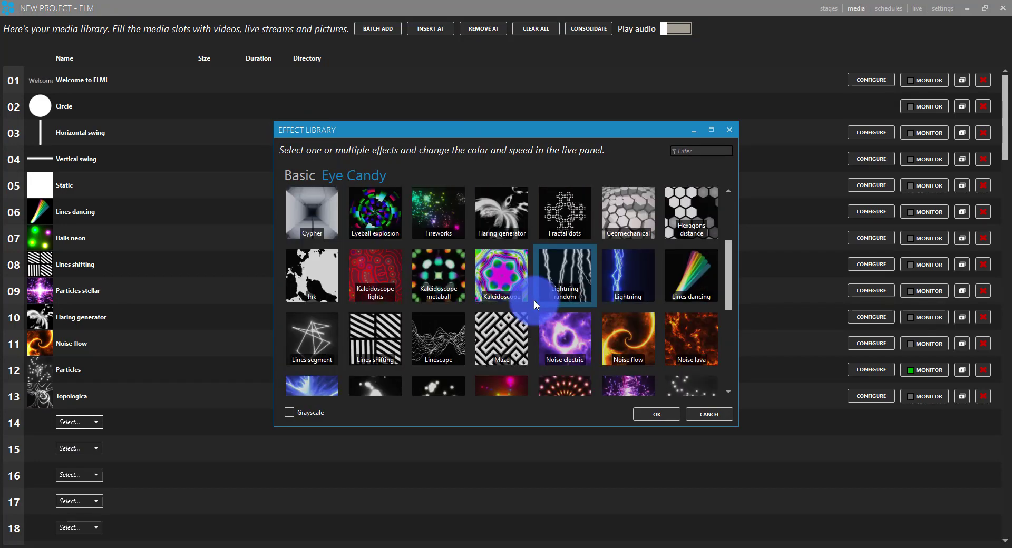
{"action": "left_click", "coordinate": [625, 278]}
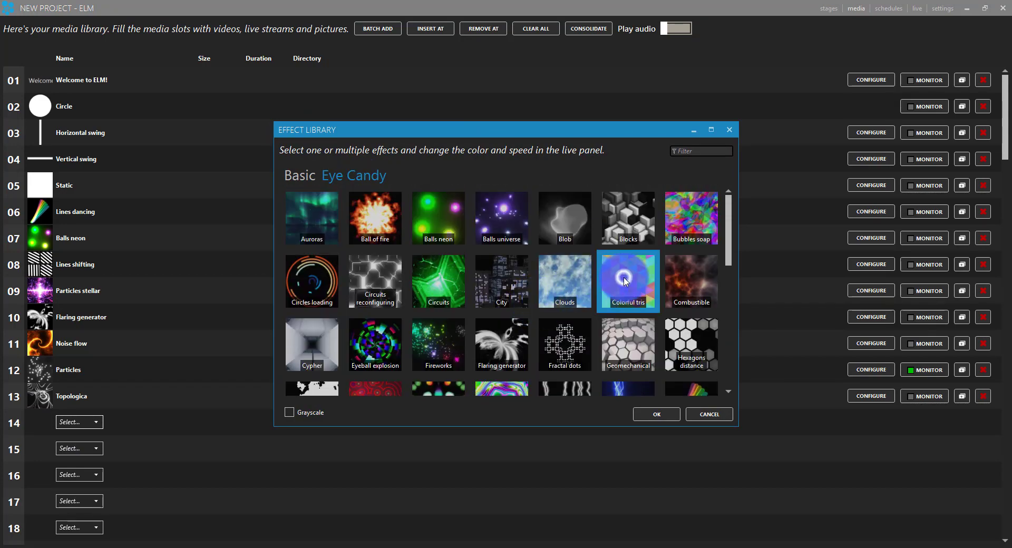
{"action": "left_click", "coordinate": [656, 414]}
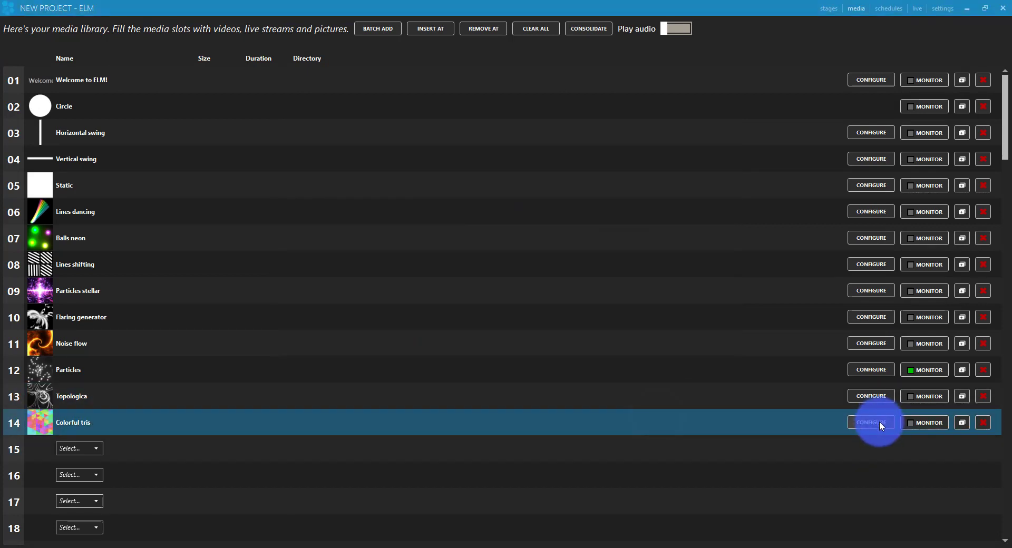
{"action": "left_click", "coordinate": [876, 423]}
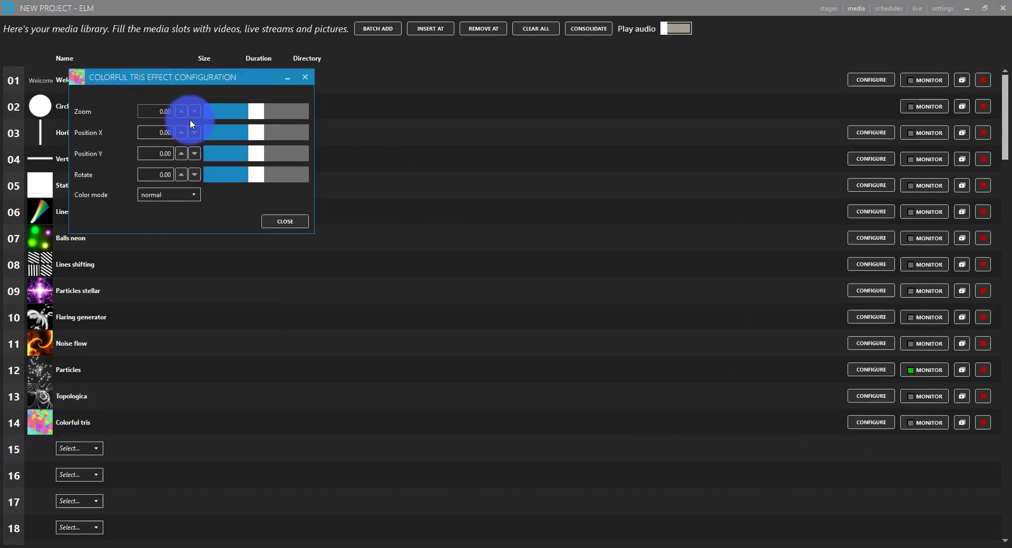
{"action": "left_click", "coordinate": [273, 223]}
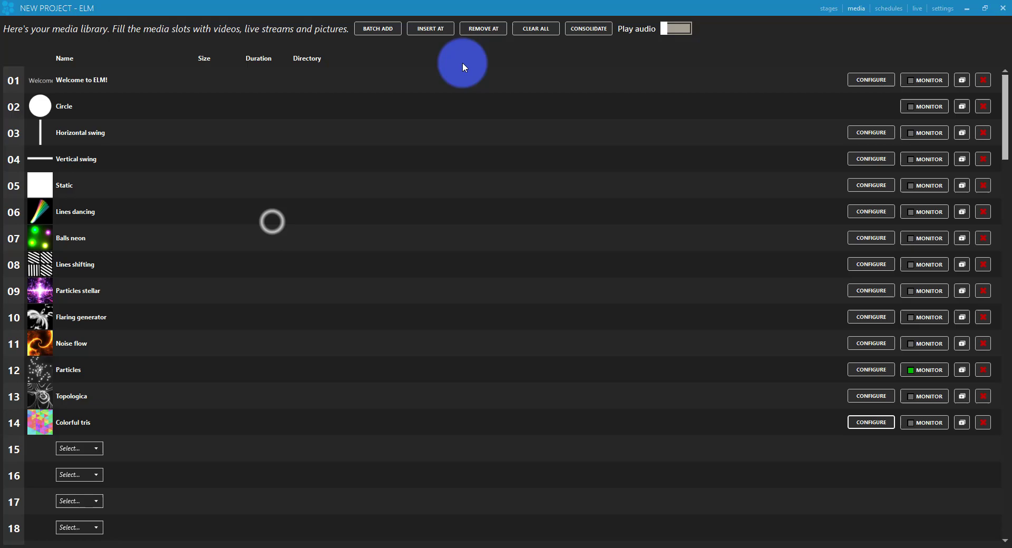
Load the Colorful tris cue 14 on side A and crossfade it to the output
{"action": "left_click", "coordinate": [916, 9]}
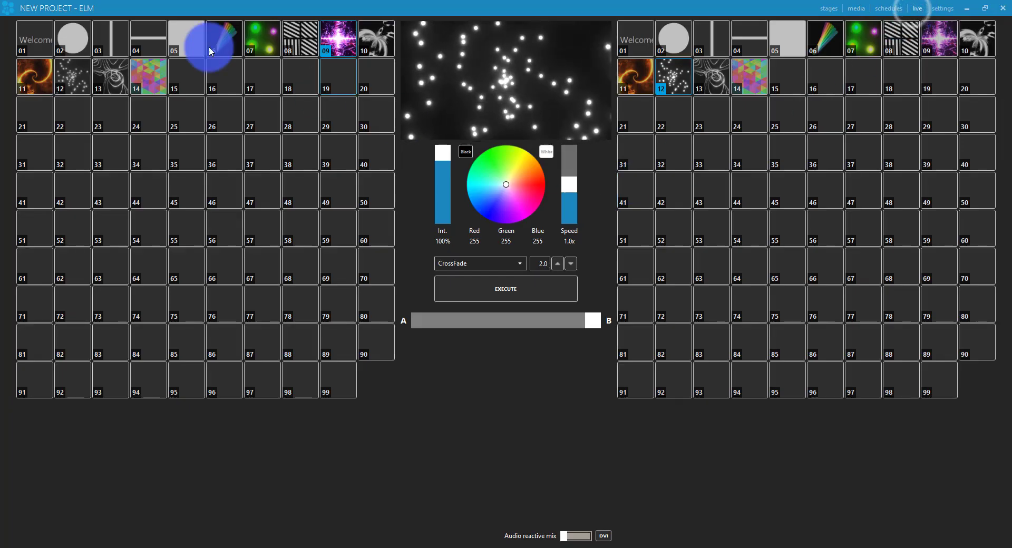
{"action": "left_click", "coordinate": [155, 83]}
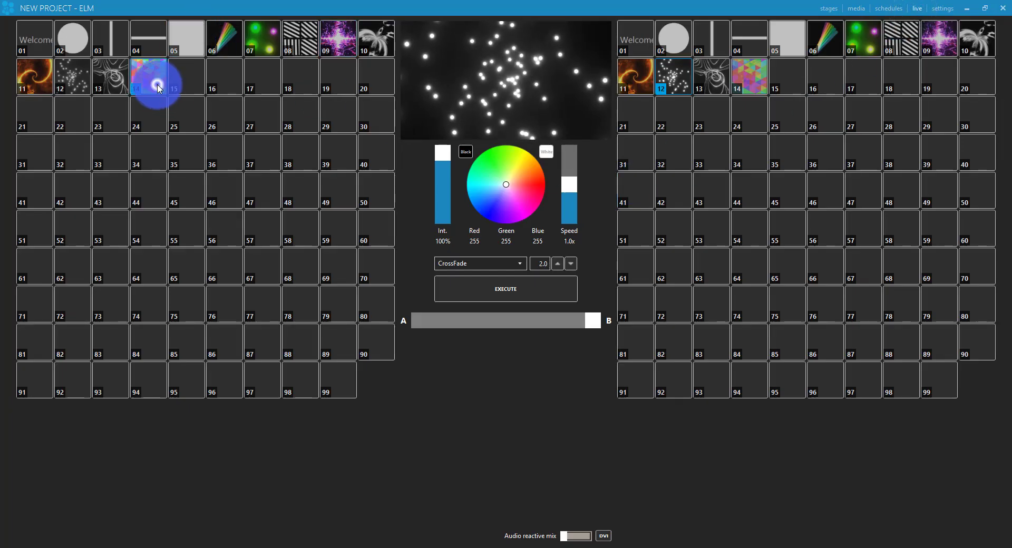
{"action": "left_click", "coordinate": [533, 289]}
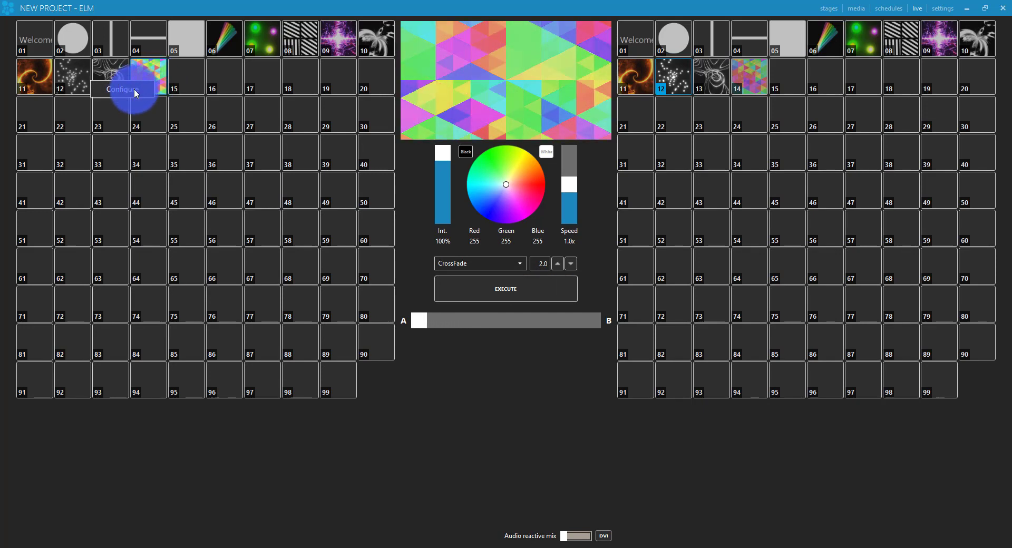
Set Colorful tris to zoom -5.29, rotation 44.47 and grayscale, then tint the output deep blue
{"action": "left_click", "coordinate": [135, 88]}
{"action": "left_click_drag", "start_coordinate": [255, 114], "coordinate": [245, 141]}
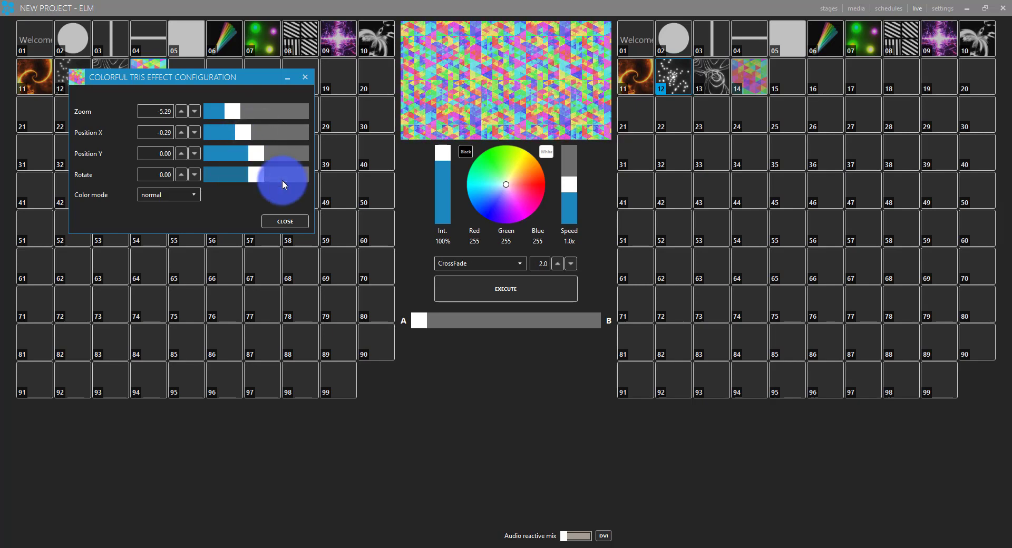
{"action": "left_click_drag", "start_coordinate": [283, 178], "coordinate": [257, 174]}
{"action": "left_click", "coordinate": [172, 193]}
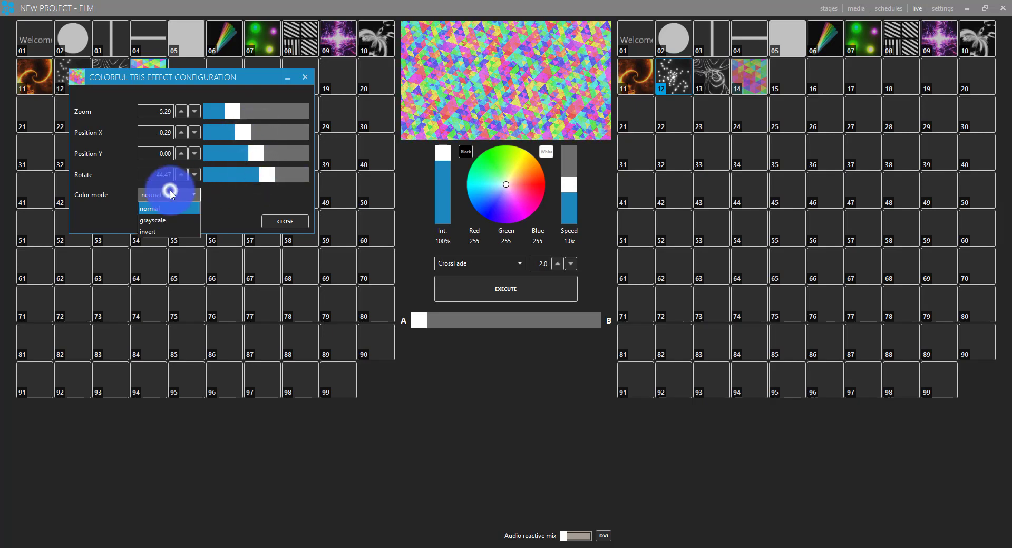
{"action": "left_click", "coordinate": [181, 215]}
{"action": "left_click", "coordinate": [276, 221]}
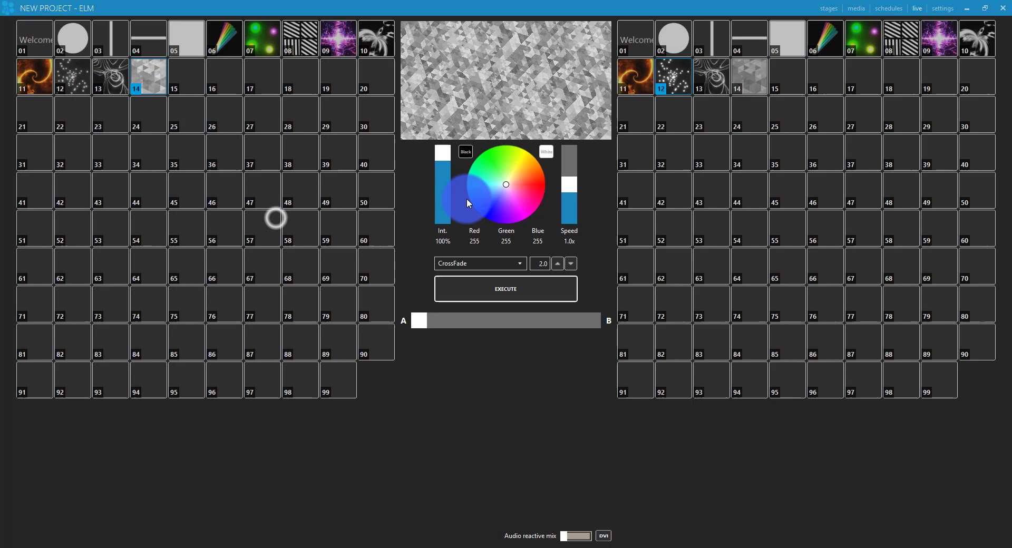
{"action": "left_click_drag", "start_coordinate": [485, 202], "coordinate": [477, 231]}
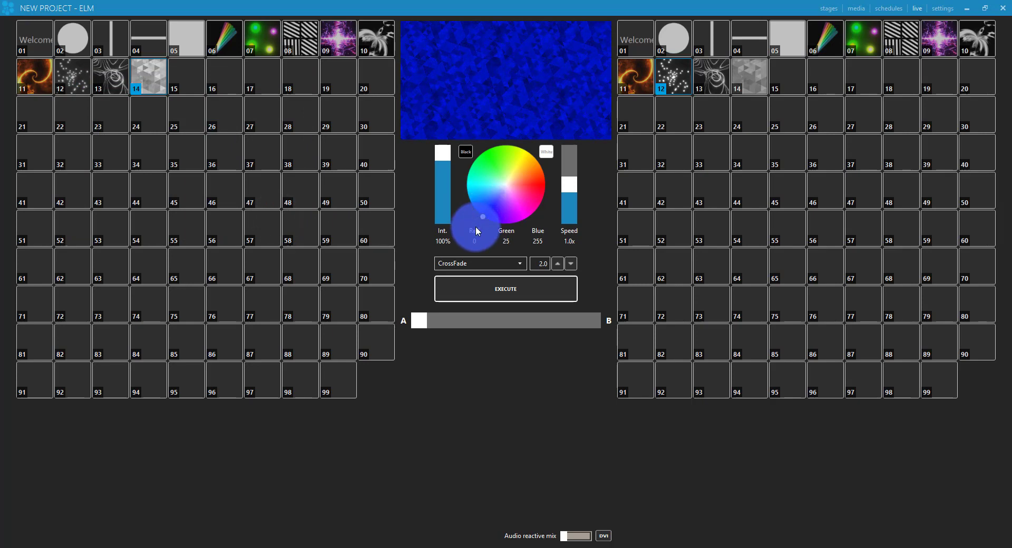